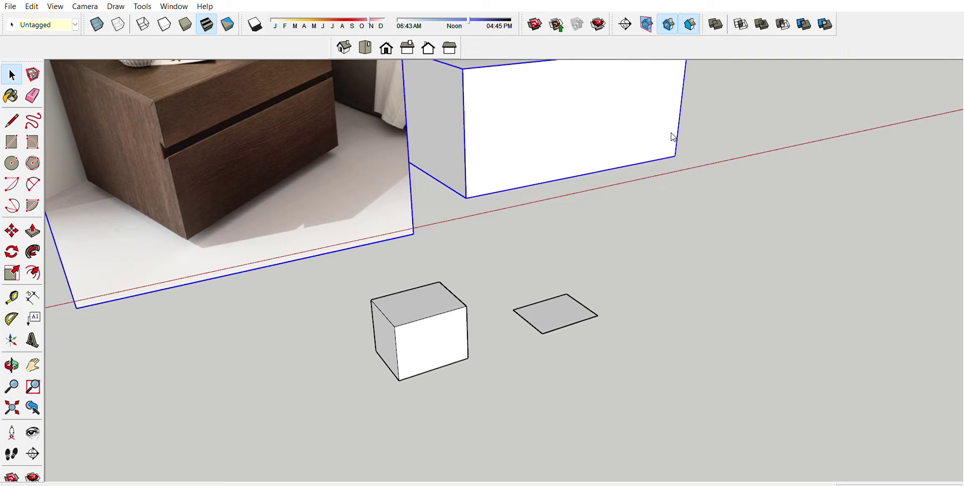
Orbit and zoom to bring the reference photo and the floor rectangle into view
mouse_move(521, 238)
middle_down()
mouse_move(481, 238)
mouse_move(518, 157)
middle_up()
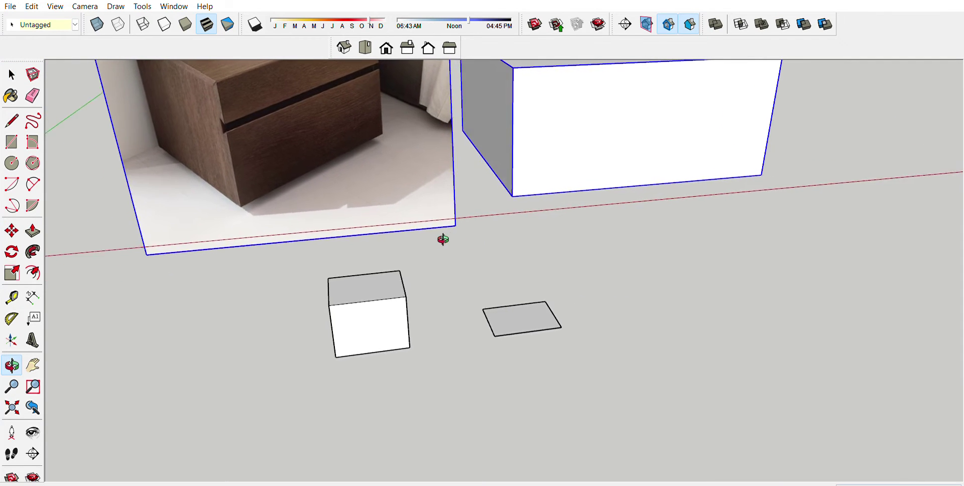
mouse_move(517, 157)
mouse_down()
mouse_move(566, 254)
mouse_move(477, 241)
mouse_move(406, 264)
mouse_move(509, 256)
mouse_move(520, 335)
mouse_move(479, 339)
mouse_up()
key(space)
scroll(590, 268, up, 2)
scroll(600, 269, up, 2)
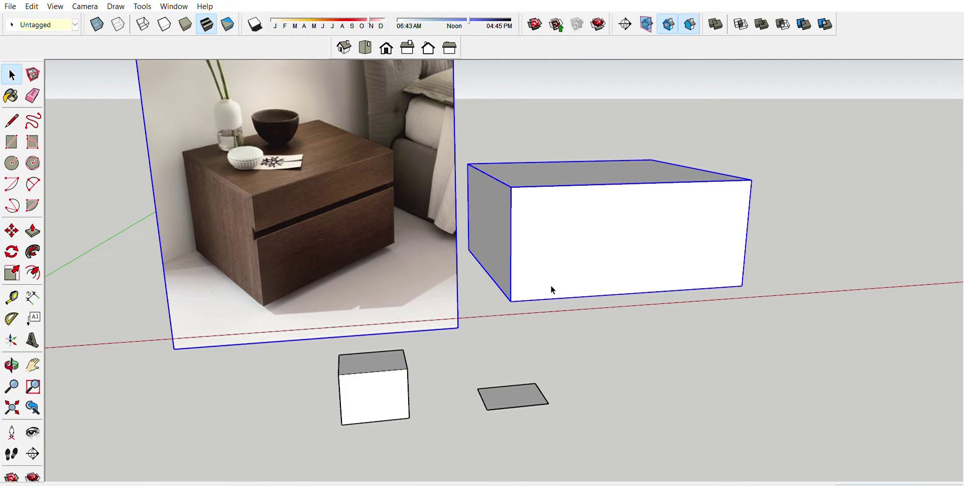
scroll(257, 194, up, 1)
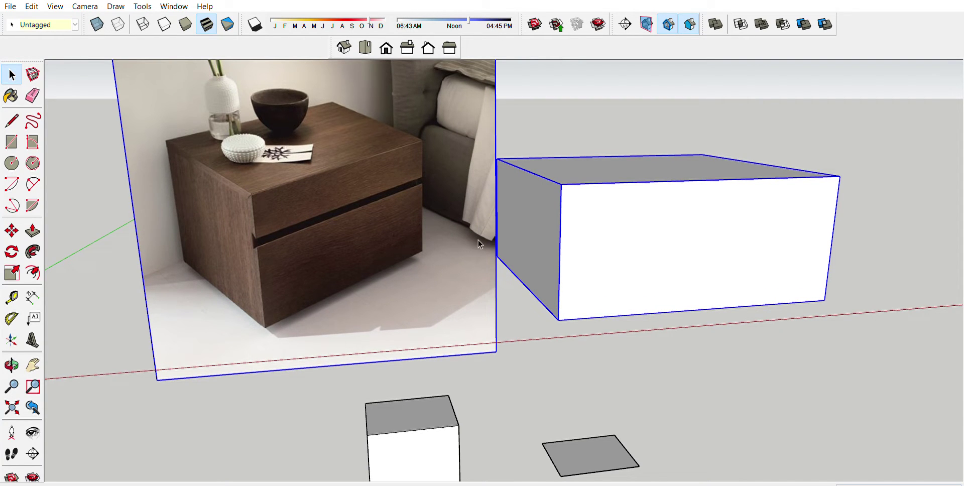
middle_drag(499, 243, 531, 273)
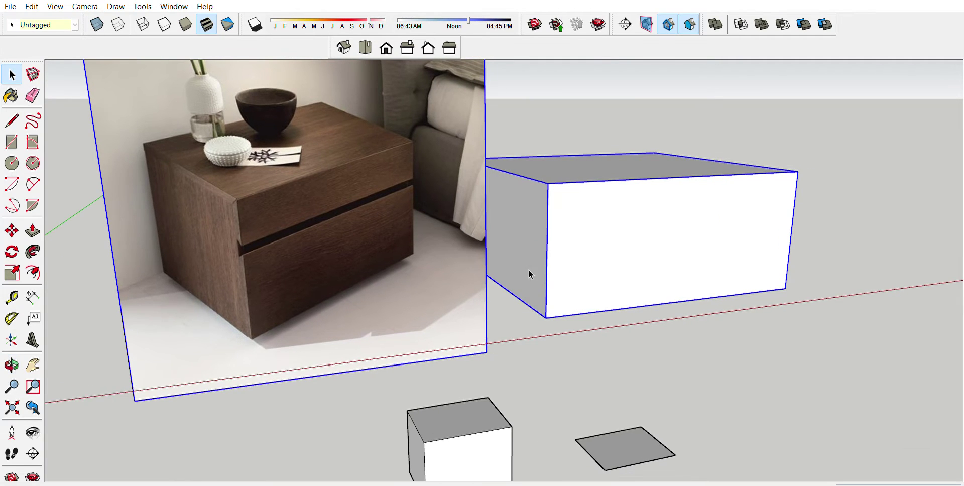
scroll(401, 254, down, 1)
scroll(395, 253, down, 2)
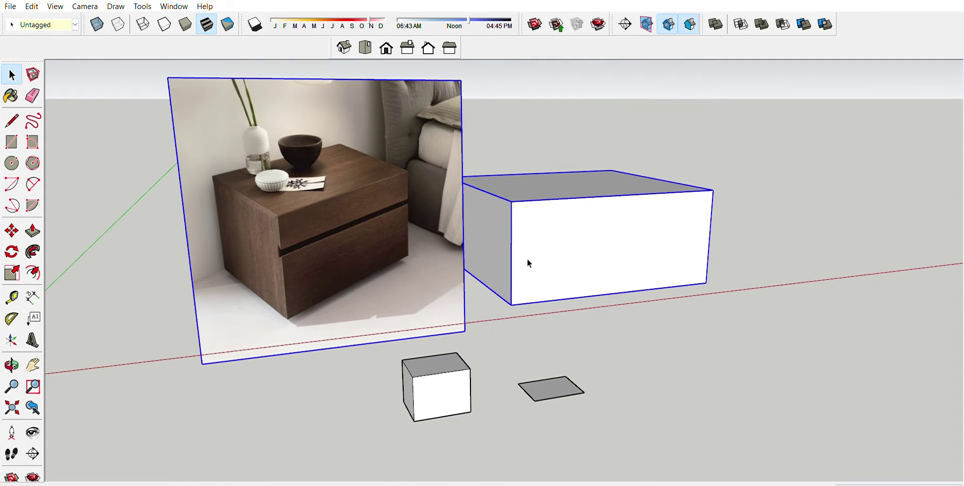
scroll(550, 417, up, 1)
scroll(547, 422, up, 2)
scroll(547, 425, up, 1)
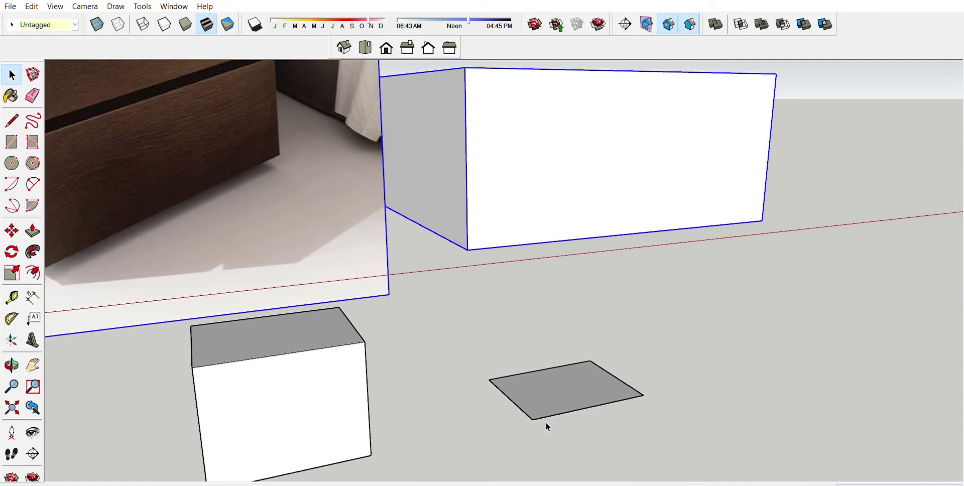
middle_drag(452, 411, 579, 282)
Start a vertical line from the rectangle's front corner, then cancel it
click(579, 284)
key(l)
click(552, 301)
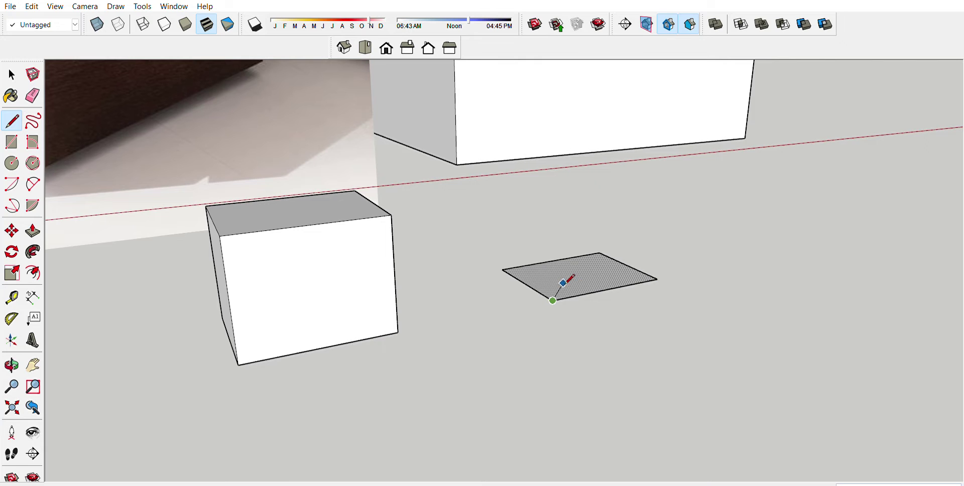
middle_drag(564, 279, 570, 286)
key(Up)
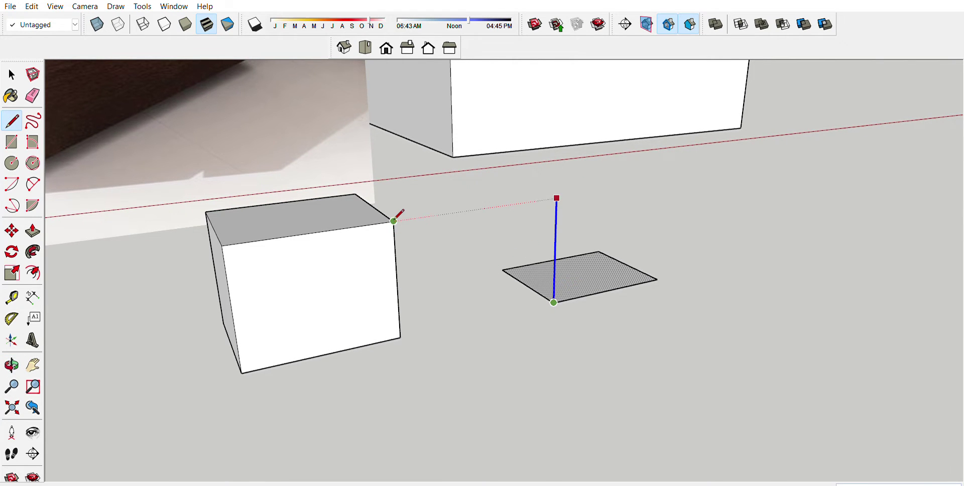
key(space)
scroll(588, 263, up, 3)
scroll(589, 263, up, 3)
middle_drag(589, 263, 593, 281)
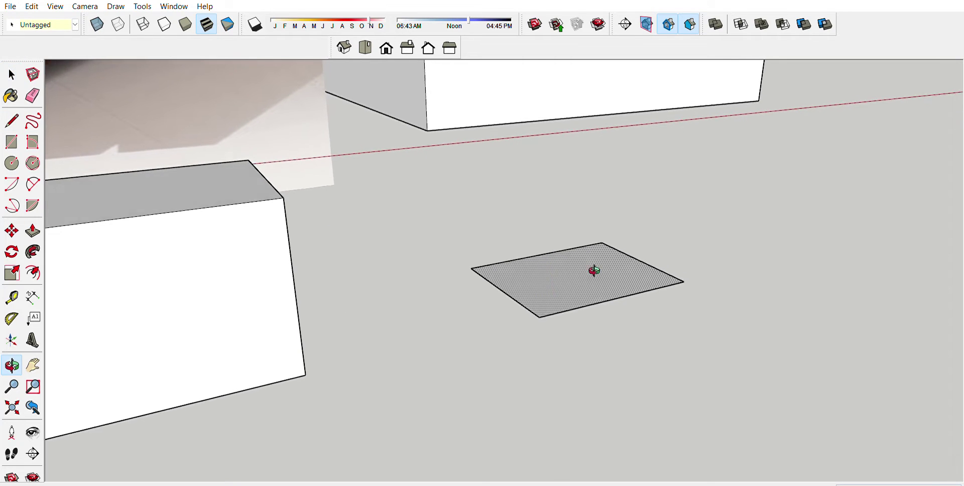
Pull the grey floor rectangle up into a thin slab
key(p)
drag(560, 304, 563, 276)
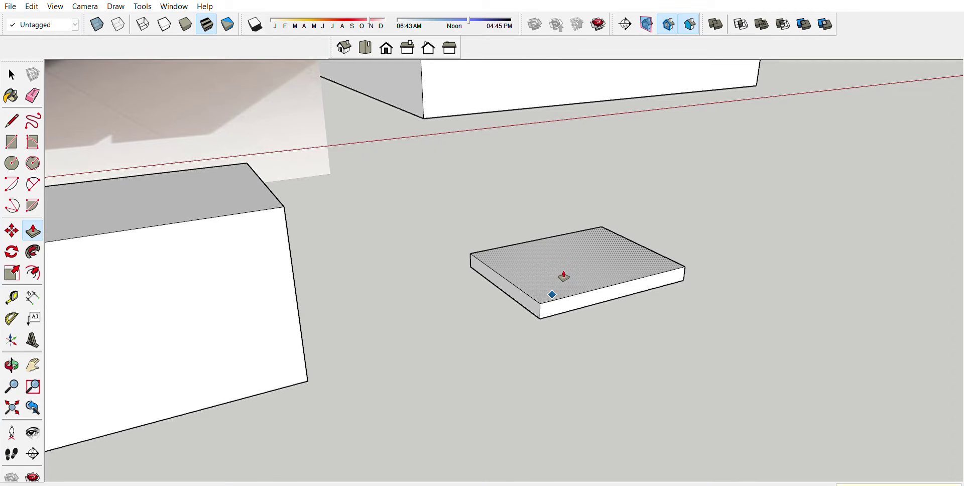
key(space)
scroll(585, 304, up, 2)
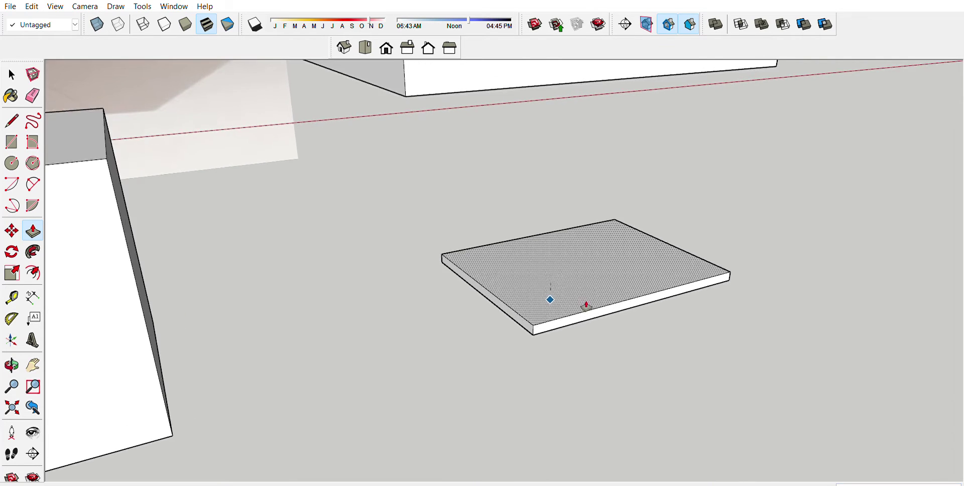
scroll(584, 312, up, 3)
Undo the accidental push on the slab's front face so it keeps its depth
key(p)
drag(585, 312, 565, 290)
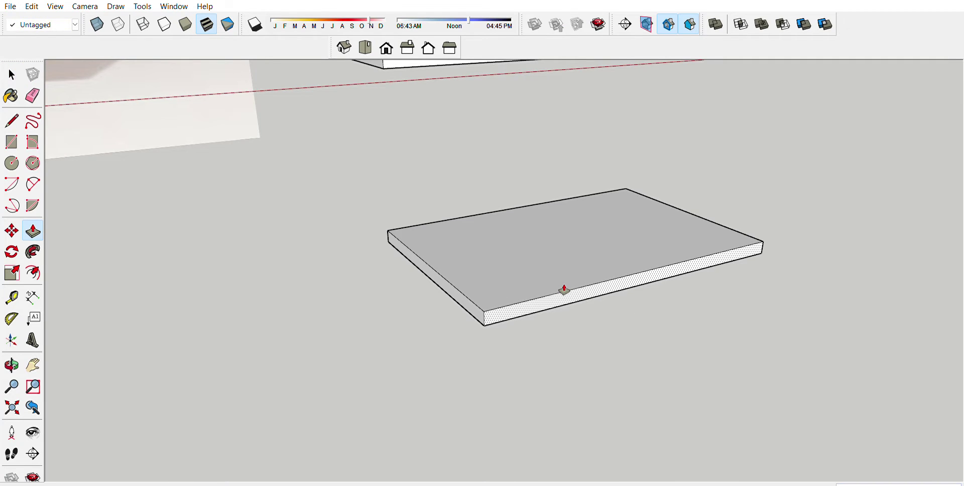
key(Escape)
key(space)
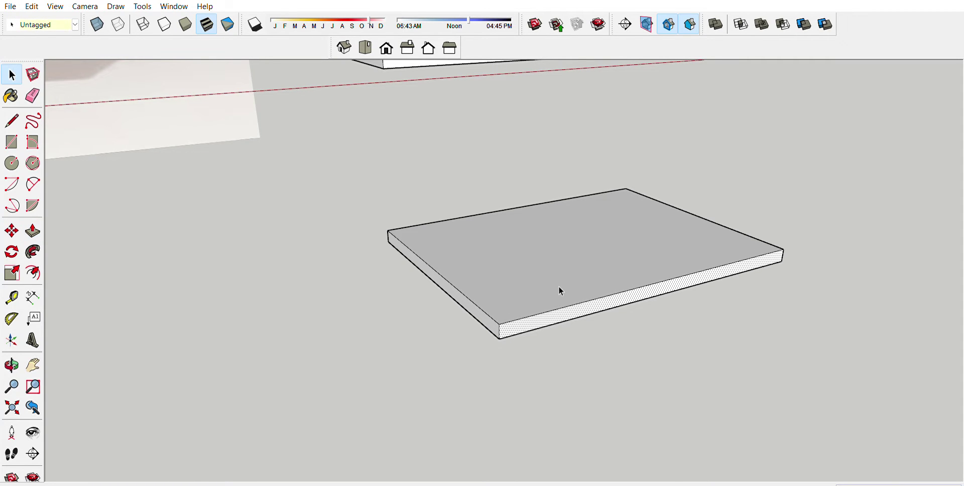
click(514, 281)
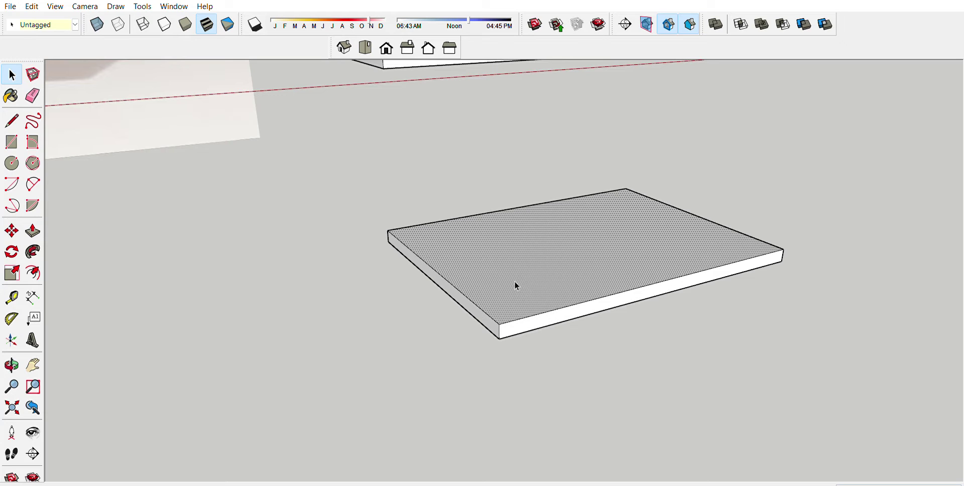
Group the slab and select its top face with its edges
triple_click(514, 281)
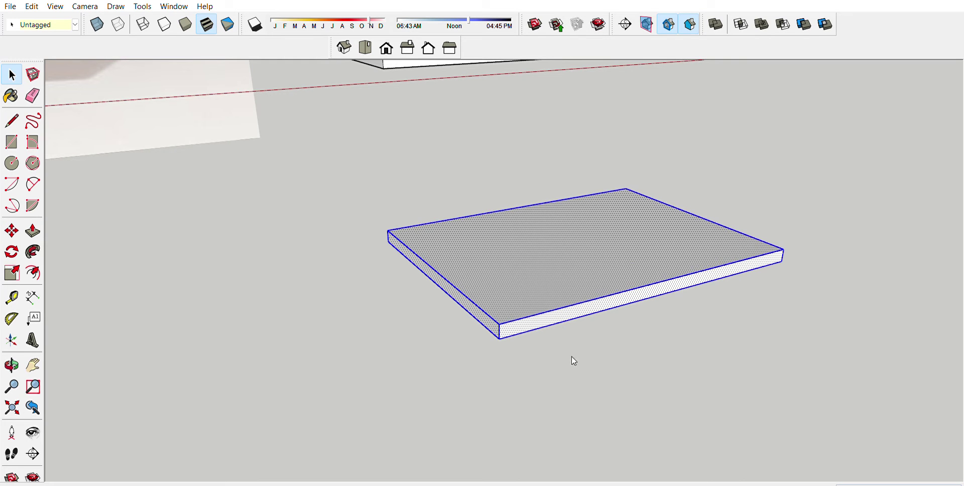
key(ctrl+g)
double_click(548, 267)
click(548, 267)
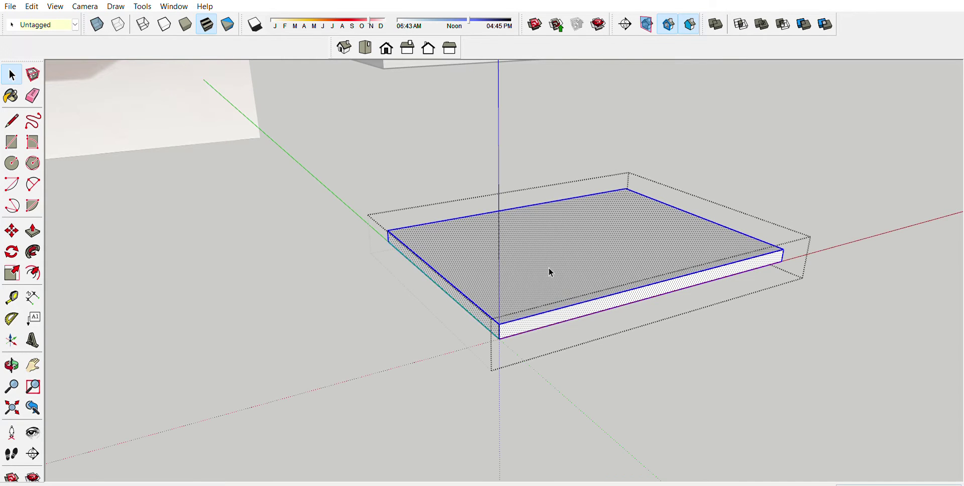
double_click(555, 253)
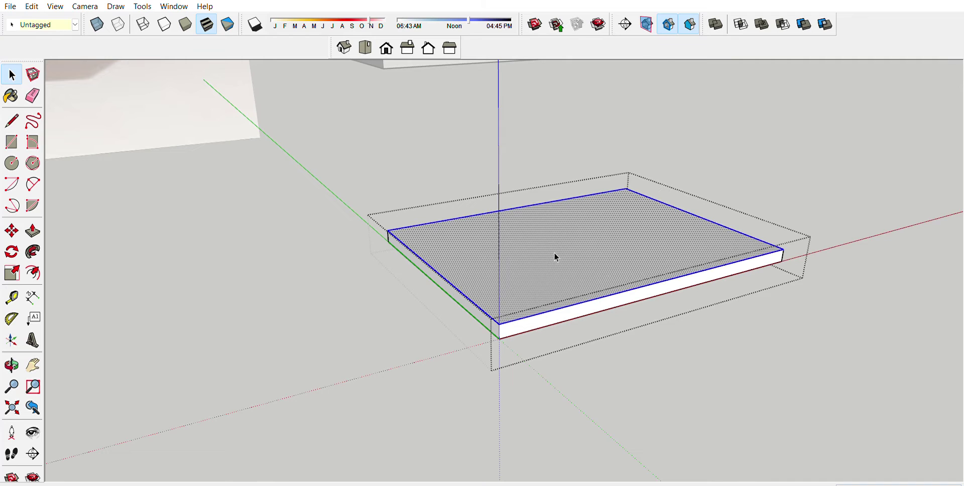
key(Escape)
click(555, 254)
double_click(555, 256)
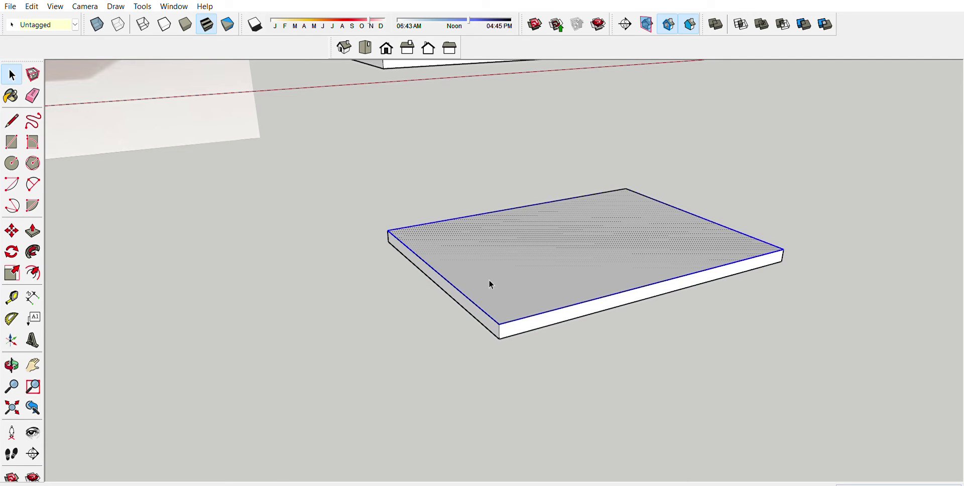
Offset the slab's top face to create an inset inner outline
key(f)
click(472, 223)
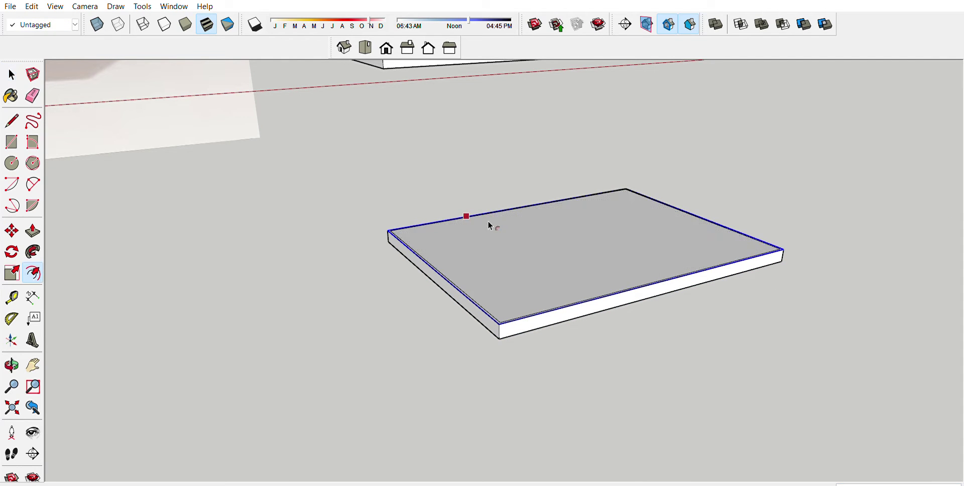
click(471, 255)
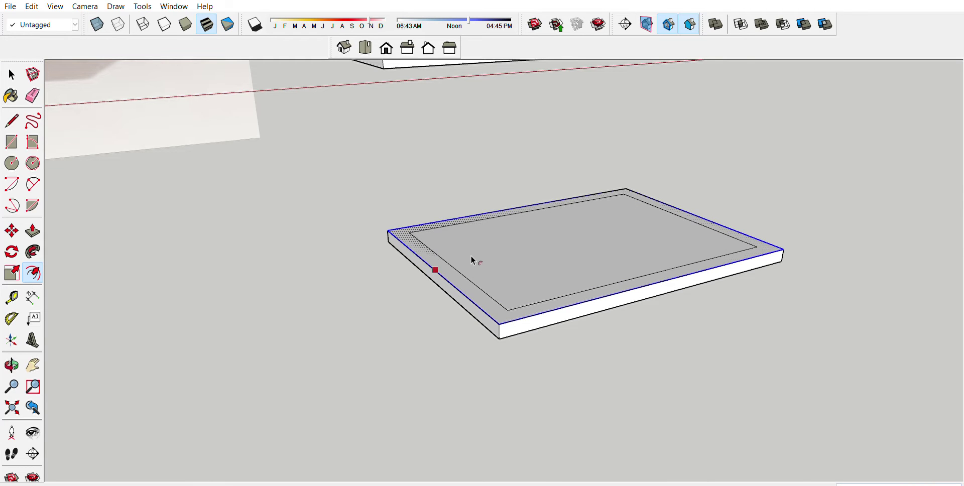
scroll(469, 266, up, 1)
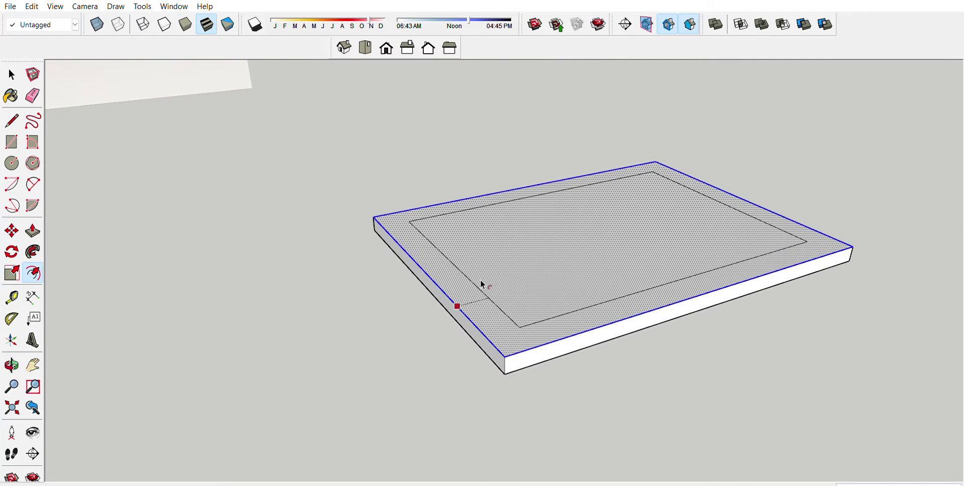
click(481, 284)
scroll(501, 302, up, 2)
key(space)
Move the inner outline's front edge onto the slab's front edge
click(535, 335)
key(m)
click(520, 334)
click(526, 355)
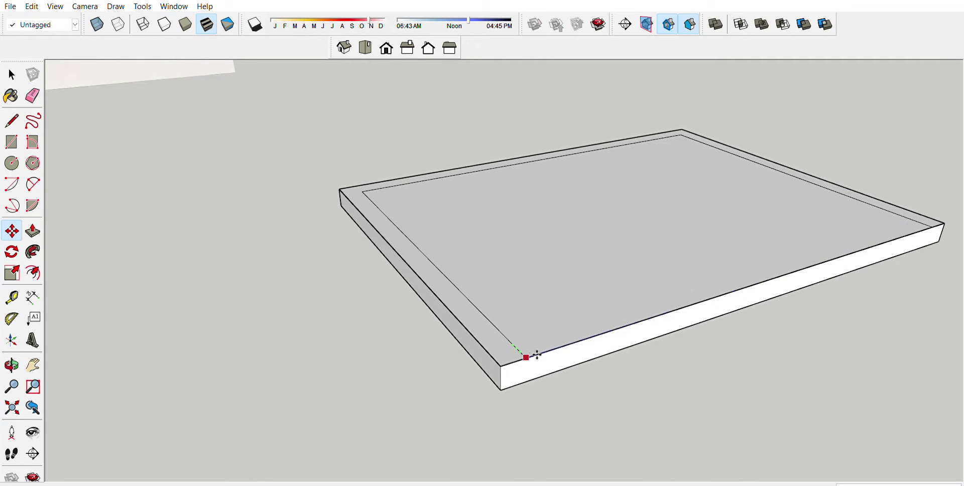
key(space)
Pull the rim upward into left, back and right walls
key(p)
mouse_move(506, 350)
mouse_down()
mouse_move(495, 281)
mouse_move(322, 239)
mouse_up()
scroll(499, 280, down, 3)
scroll(451, 266, down, 2)
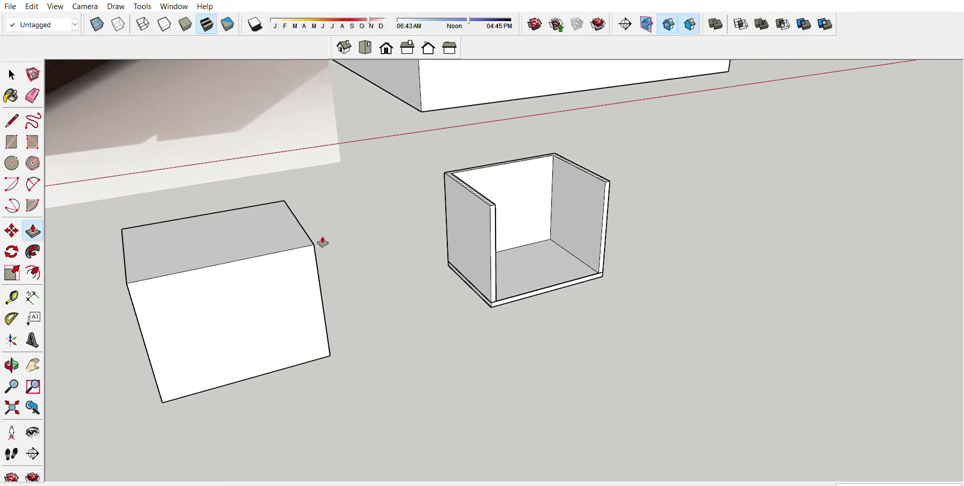
Make the whole open-fronted box a single group
key(space)
scroll(458, 230, up, 4)
triple_click(513, 196)
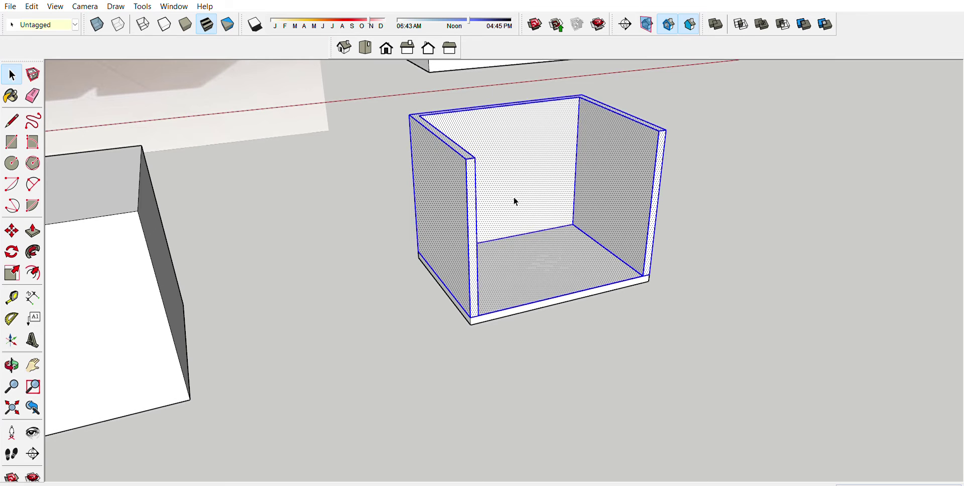
key(ctrl+g)
double_click(455, 218)
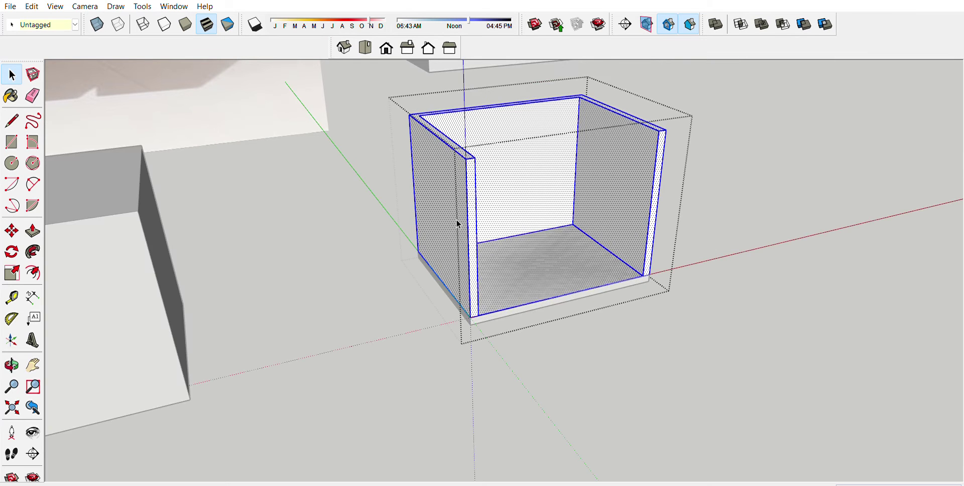
scroll(455, 219, up, 2)
scroll(490, 219, up, 2)
scroll(545, 257, up, 2)
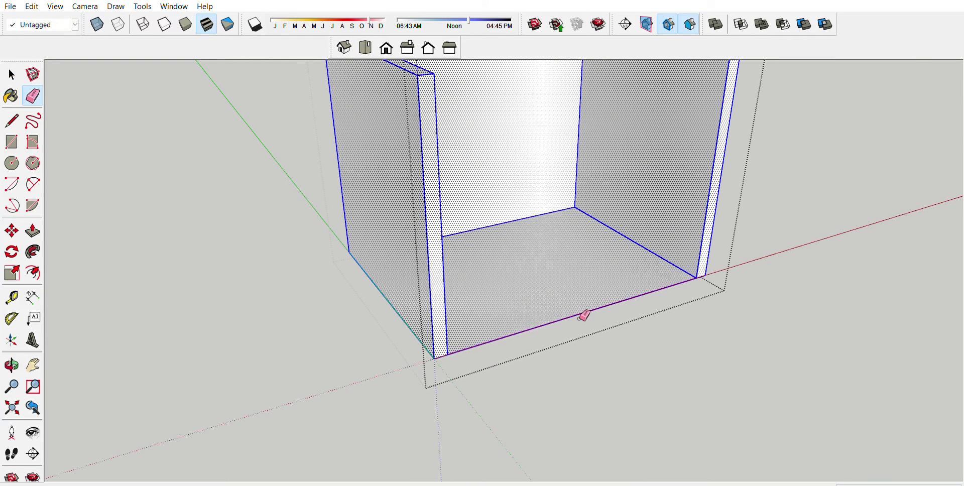
key(Escape)
key(Escape)
mouse_move(570, 299)
middle_down()
mouse_move(471, 276)
mouse_move(464, 216)
mouse_move(451, 234)
mouse_move(486, 273)
mouse_move(469, 273)
middle_up()
Copy the bottom board upward so it caps the top of the walls
click(422, 213)
scroll(487, 272, up, 1)
scroll(494, 308, down, 2)
click(493, 308)
key(m)
click(511, 320)
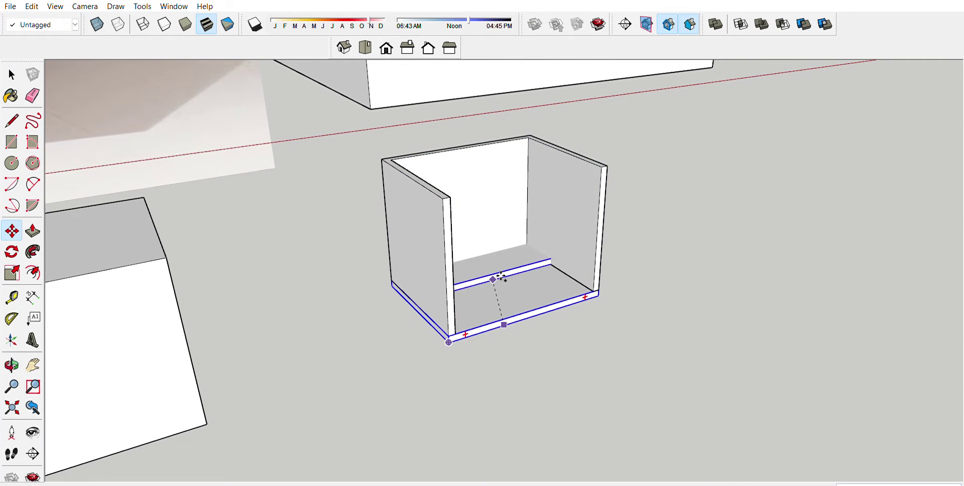
key(Escape)
scroll(522, 301, up, 3)
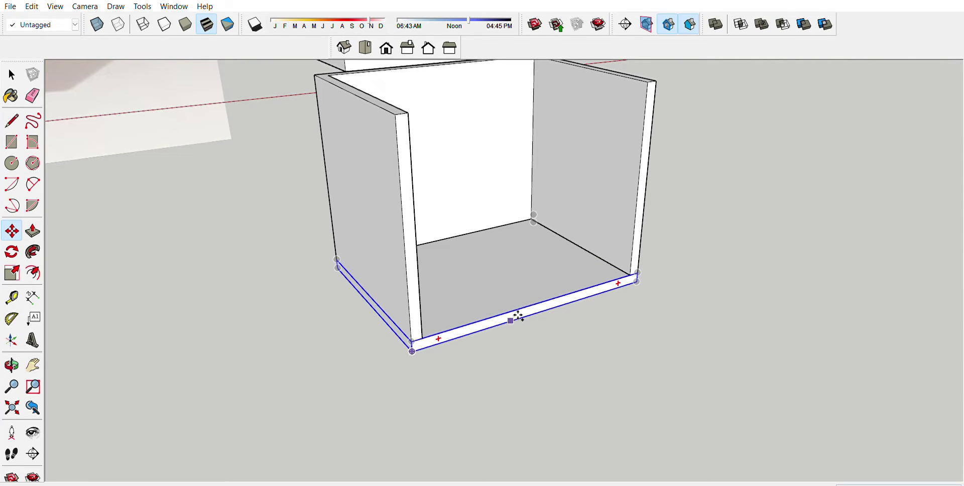
click(510, 320)
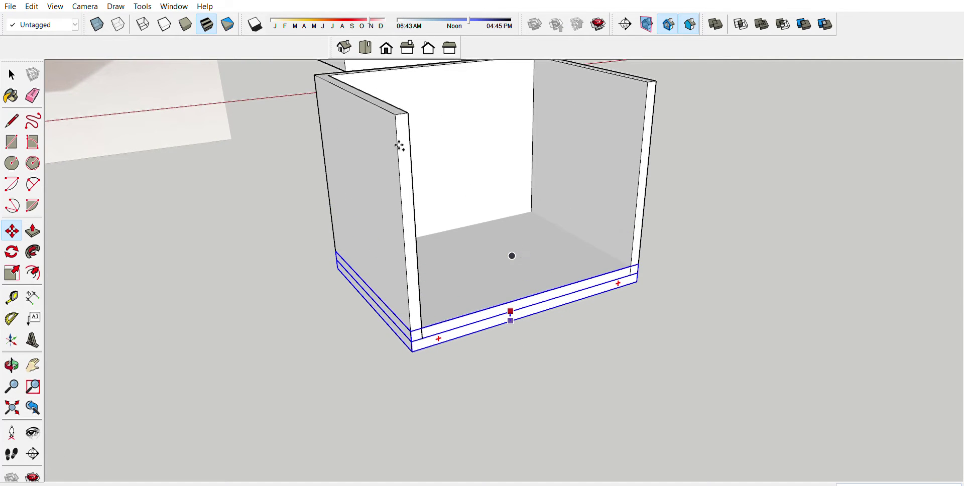
click(509, 99)
scroll(467, 207, down, 3)
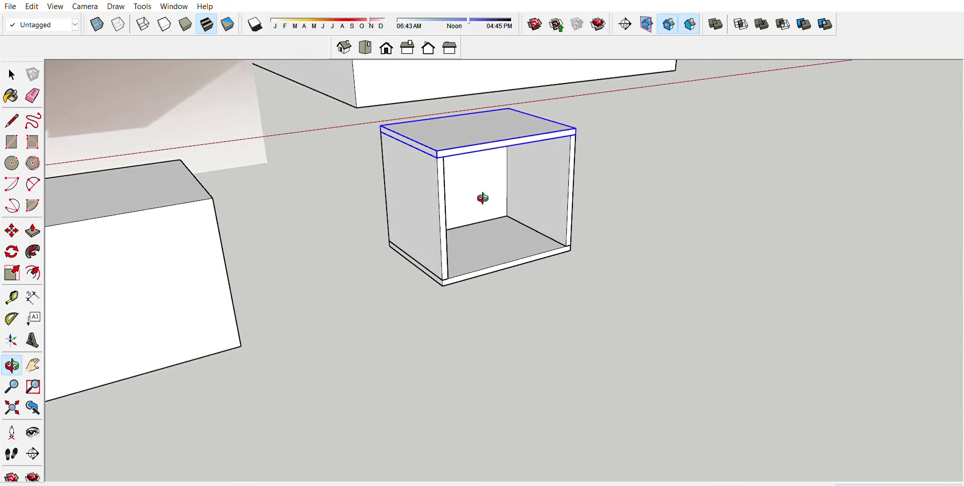
Push the top slab's front face outward for a larger front overhang
scroll(484, 198, down, 2)
scroll(489, 278, down, 2)
scroll(486, 280, down, 2)
scroll(293, 189, up, 2)
scroll(232, 178, down, 1)
scroll(276, 158, down, 1)
scroll(507, 301, up, 2)
scroll(507, 296, up, 1)
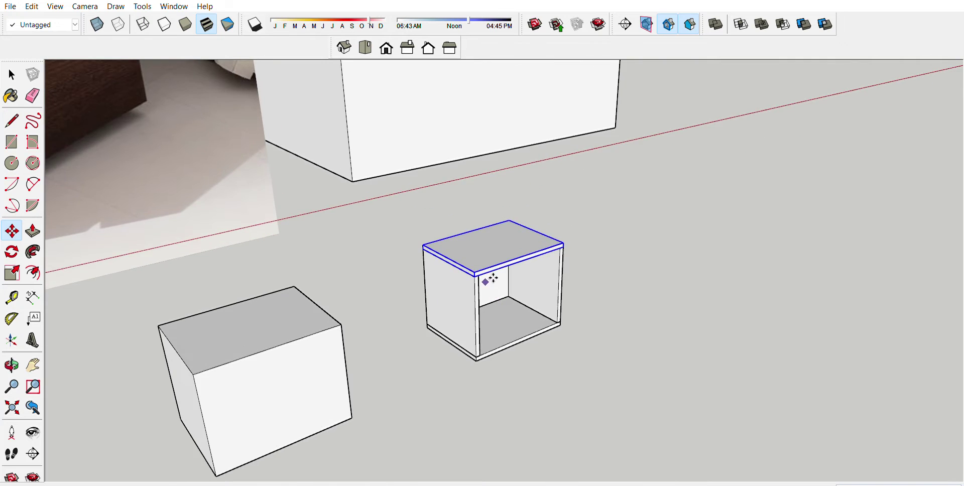
scroll(502, 271, up, 1)
scroll(511, 268, up, 1)
scroll(502, 261, up, 2)
scroll(446, 217, down, 3)
key(space)
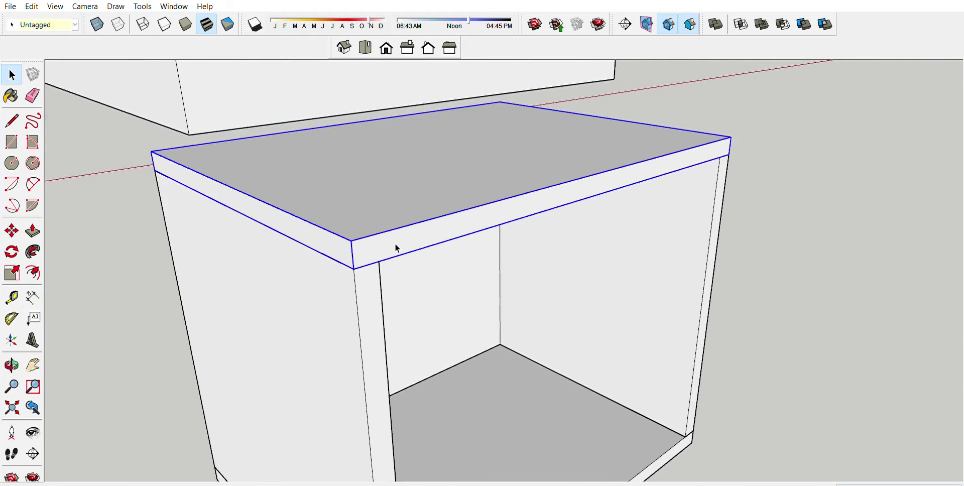
double_click(394, 243)
click(366, 242)
key(p)
click(367, 246)
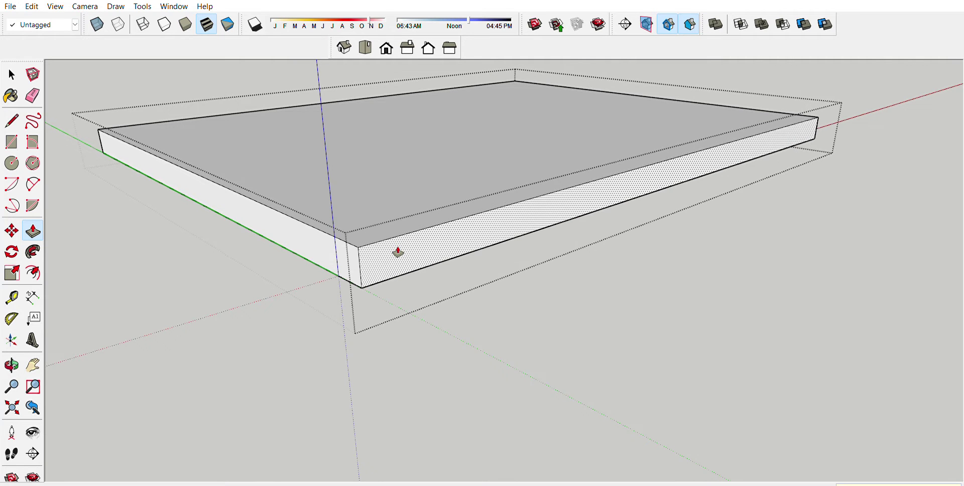
click(397, 252)
key(space)
Draw a diagonal line across the top slab's end to mark the chamfer
scroll(376, 248, up, 3)
scroll(351, 291, up, 2)
scroll(353, 296, up, 1)
key(l)
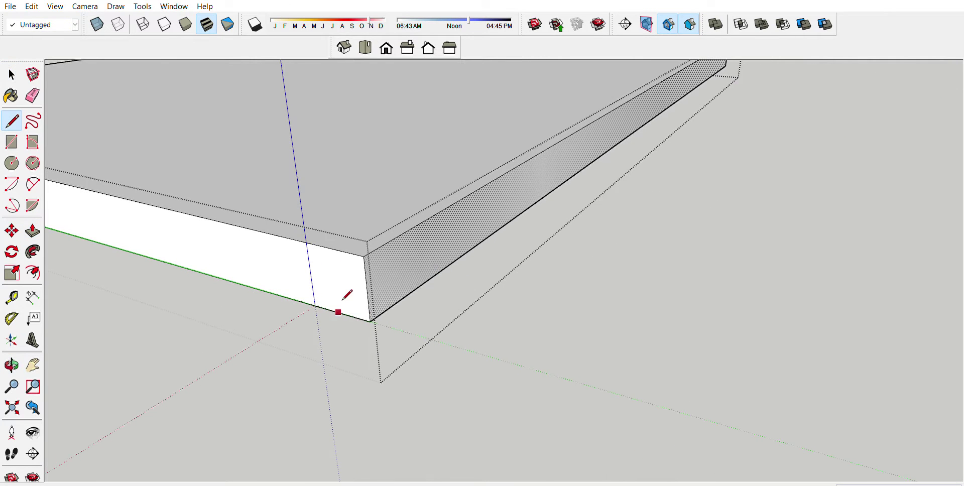
key(space)
key(l)
click(371, 320)
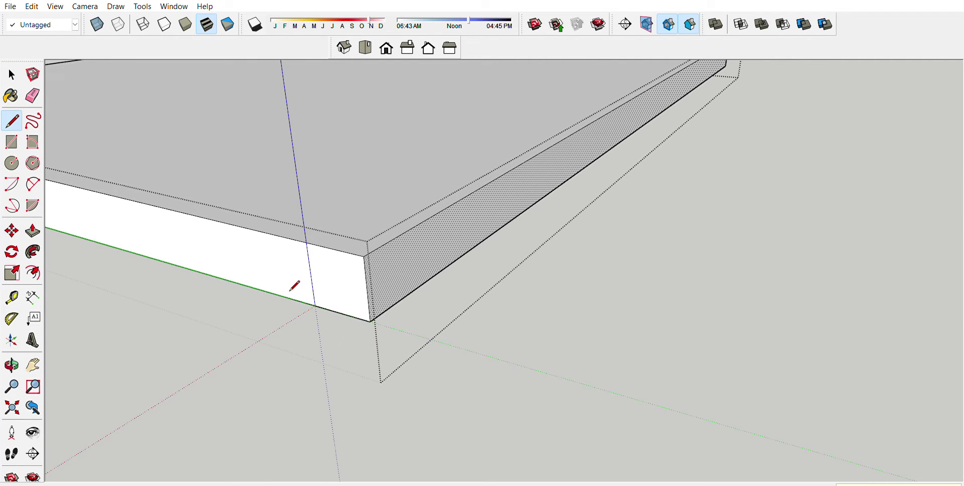
click(315, 305)
key(space)
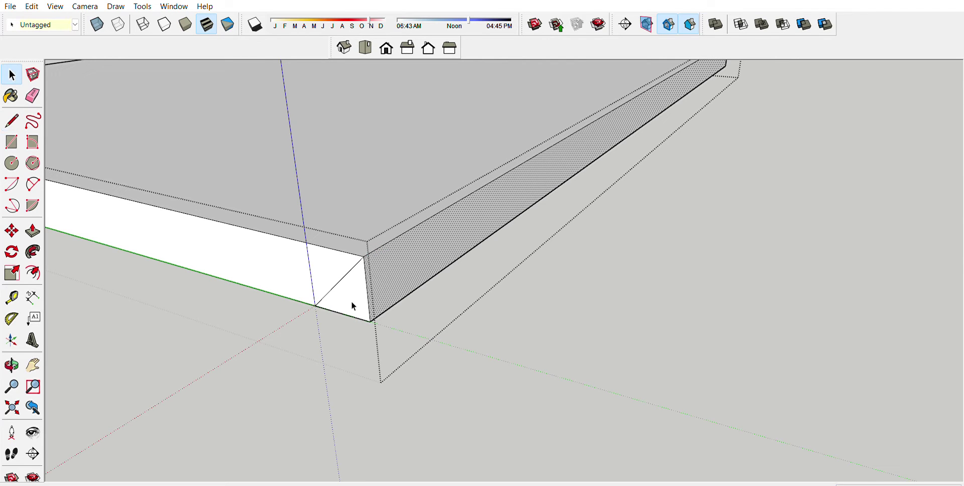
Push the triangular end face through to bevel the slab's full front edge
key(p)
click(368, 301)
scroll(601, 133, down, 1)
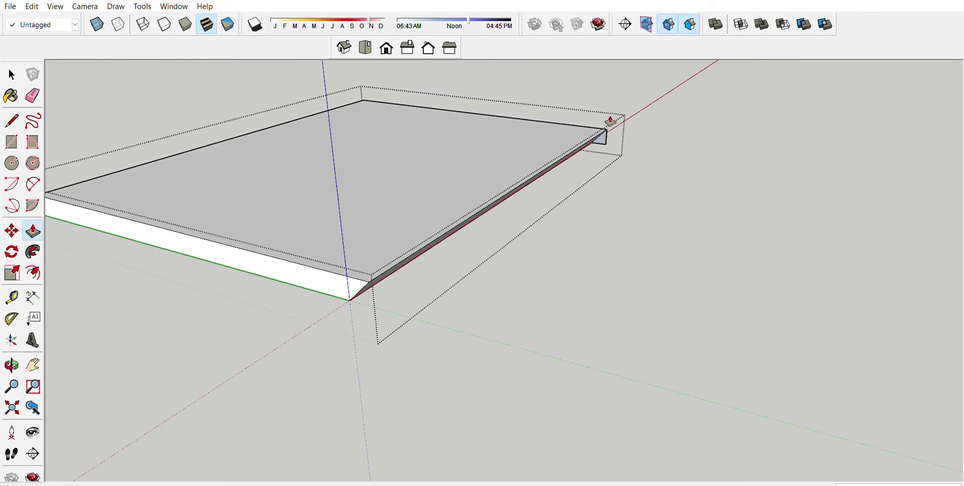
click(604, 126)
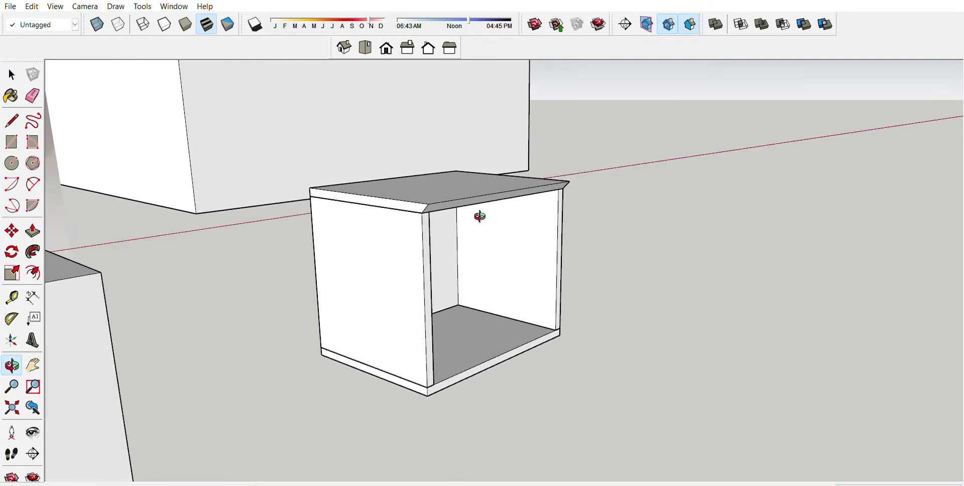
scroll(502, 252, down, 2)
scroll(503, 321, down, 2)
mouse_move(504, 318)
middle_down()
mouse_move(480, 321)
mouse_move(435, 301)
middle_up()
scroll(479, 321, up, 1)
scroll(497, 301, up, 3)
scroll(436, 300, up, 2)
double_click(427, 344)
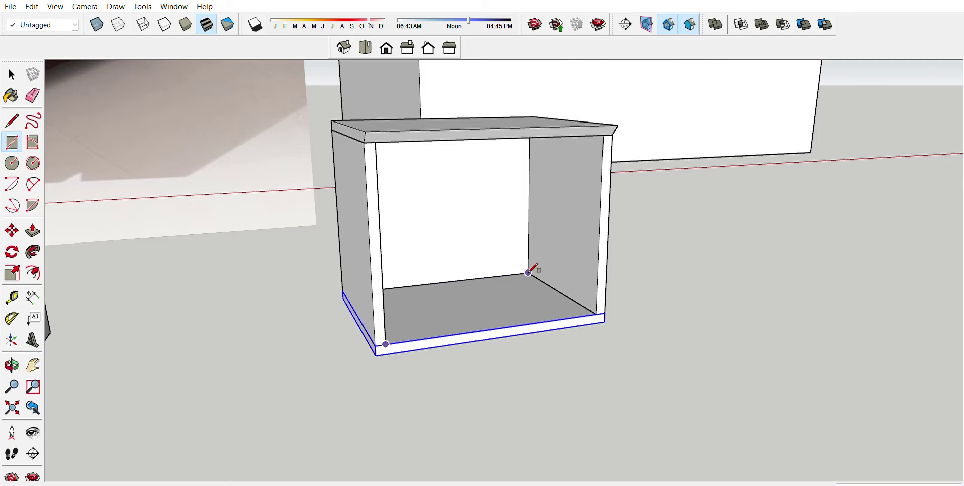
Raise the bottom board's face inside the box, leaving a recessed base strip at the front
key(p)
drag(504, 307, 501, 285)
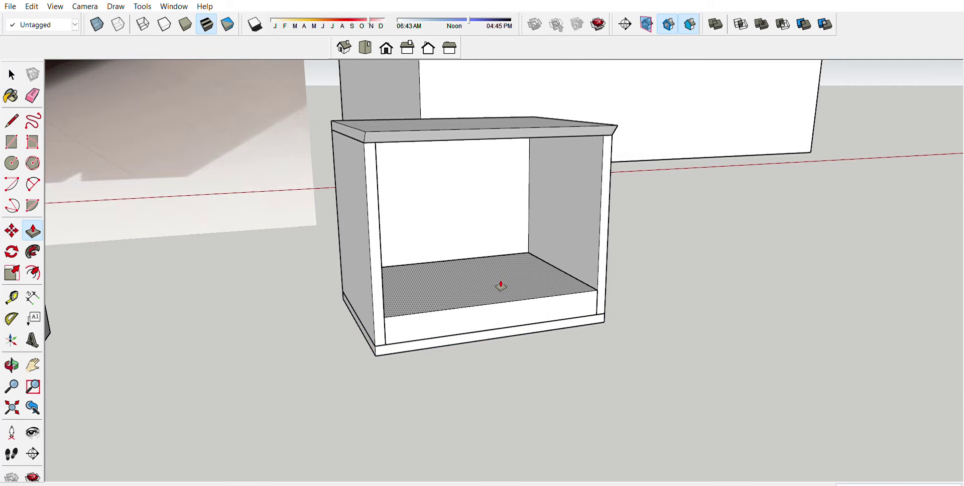
click(501, 285)
scroll(540, 282, down, 1)
scroll(451, 251, down, 3)
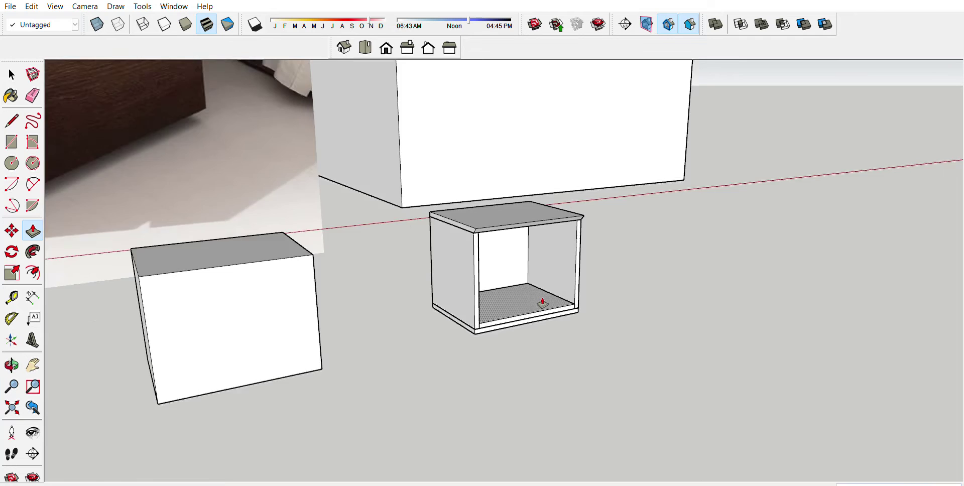
scroll(297, 196, down, 2)
middle_drag(216, 184, 239, 174)
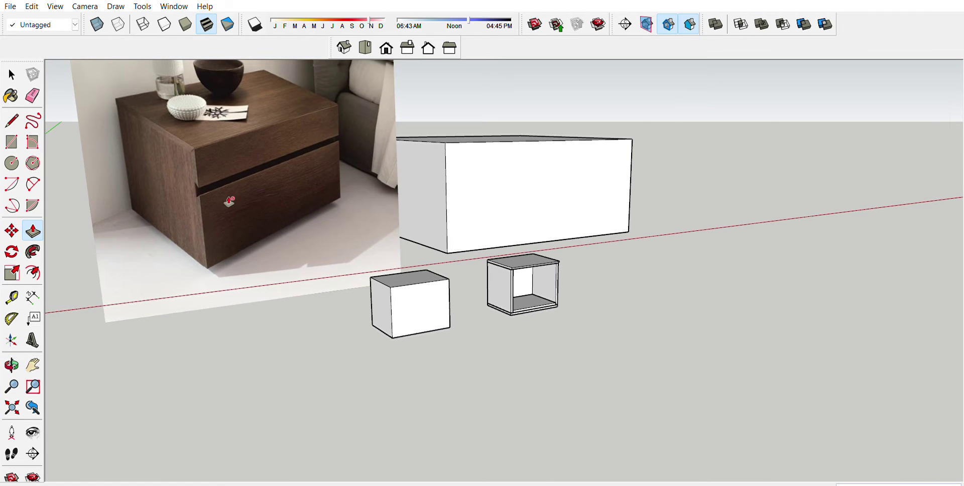
scroll(573, 275, up, 2)
scroll(495, 340, up, 3)
key(space)
click(493, 339)
click(538, 329)
Copy the bottom panel with Move+Ctrl and drop the copy partway up the box
key(m)
click(616, 362)
key(ctrl)
middle_drag(625, 284, 619, 228)
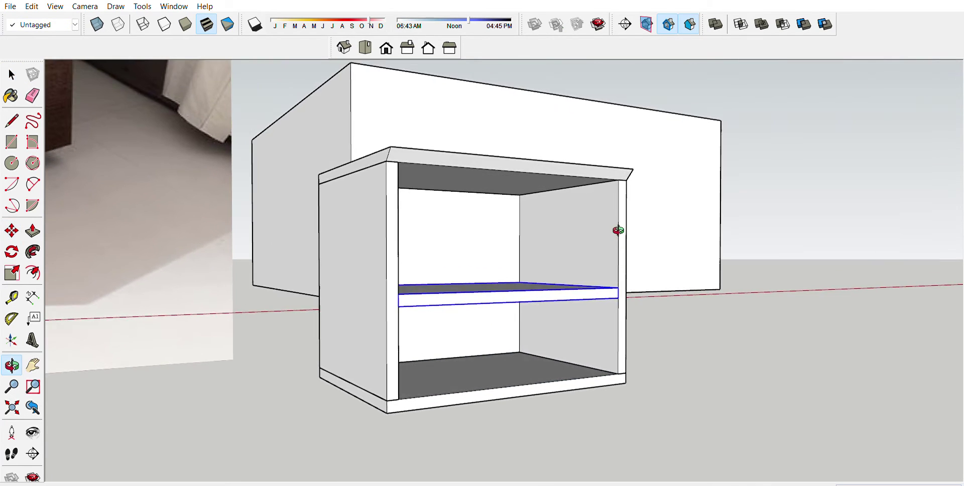
scroll(632, 174, up, 2)
click(632, 174)
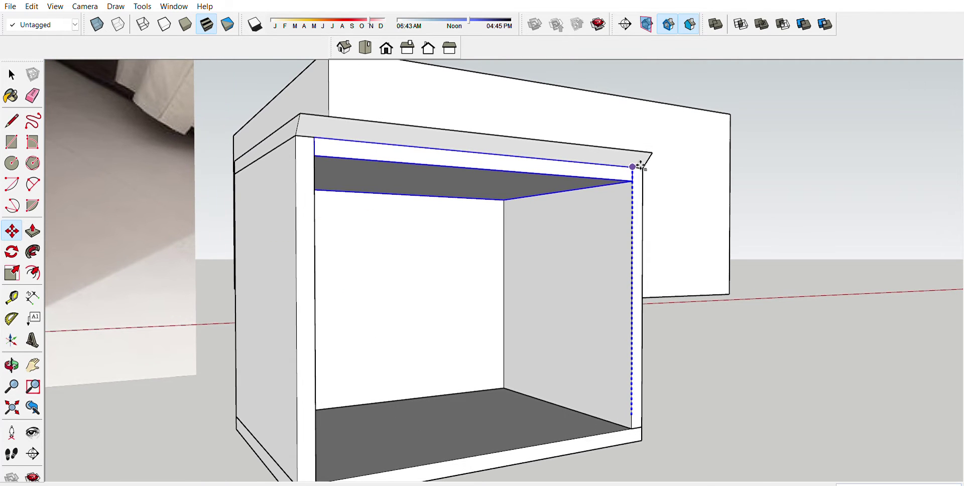
click(615, 180)
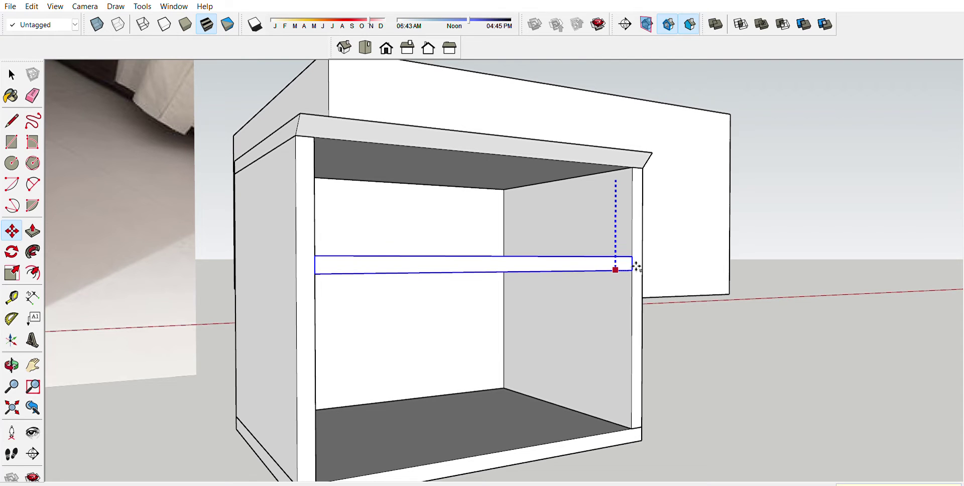
key(Return)
Reposition the shelf copy to its final height midway down the box
middle_drag(636, 266, 666, 275)
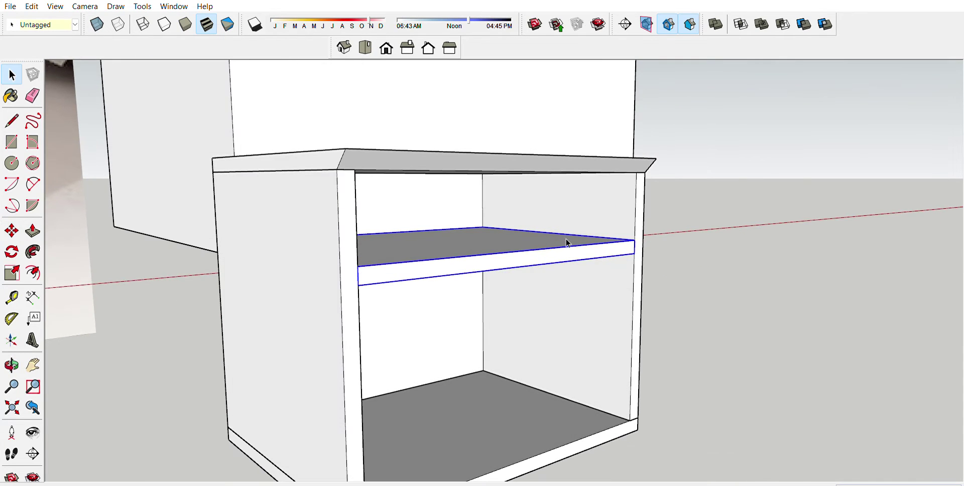
click(567, 263)
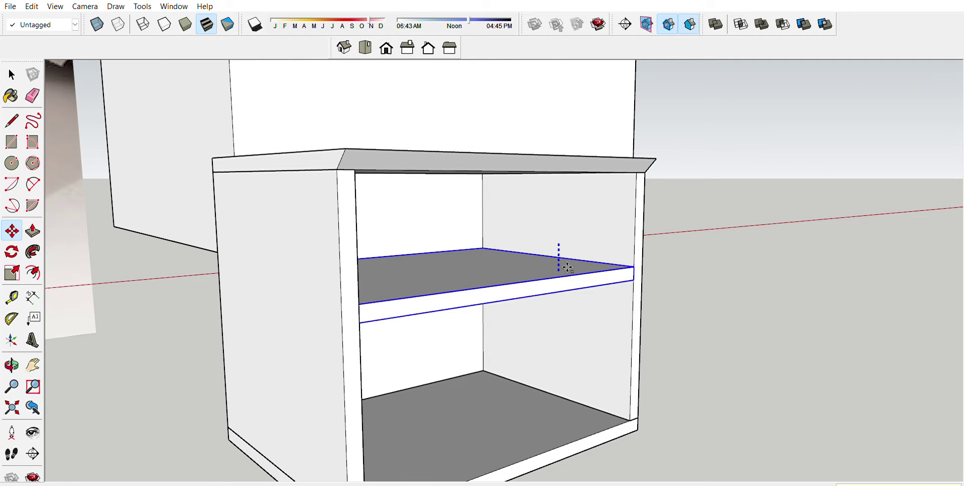
key(Escape)
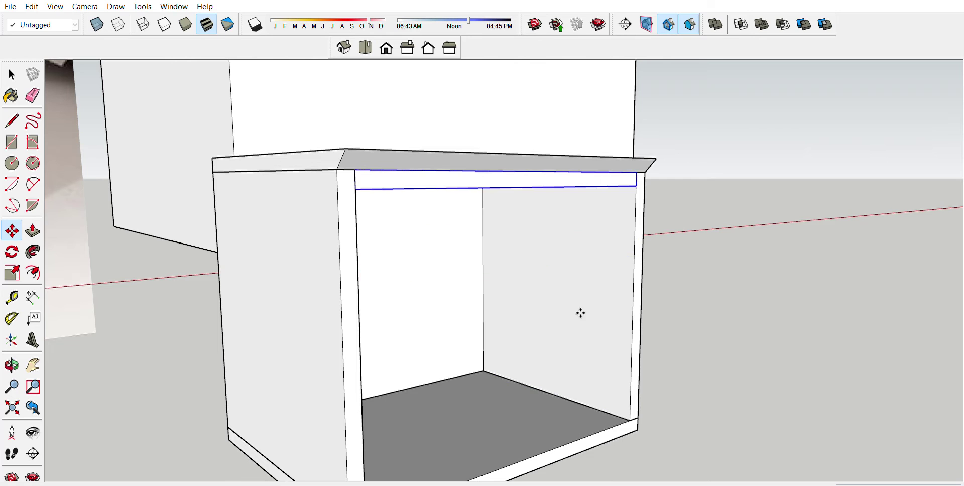
middle_drag(570, 228, 560, 190)
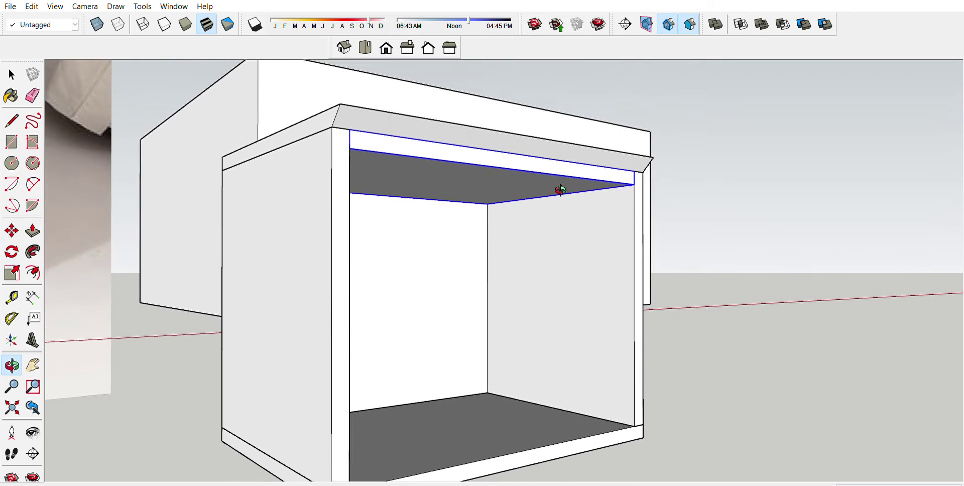
click(584, 168)
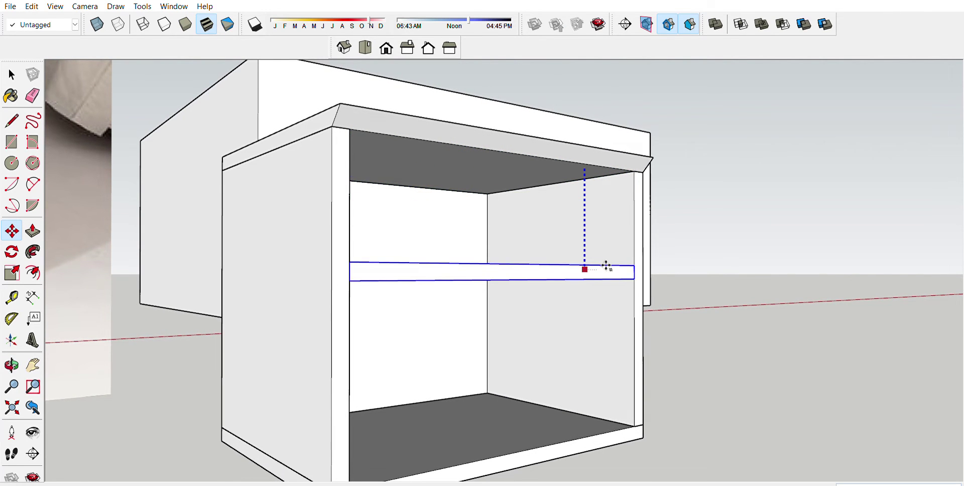
click(602, 250)
middle_drag(602, 250, 605, 274)
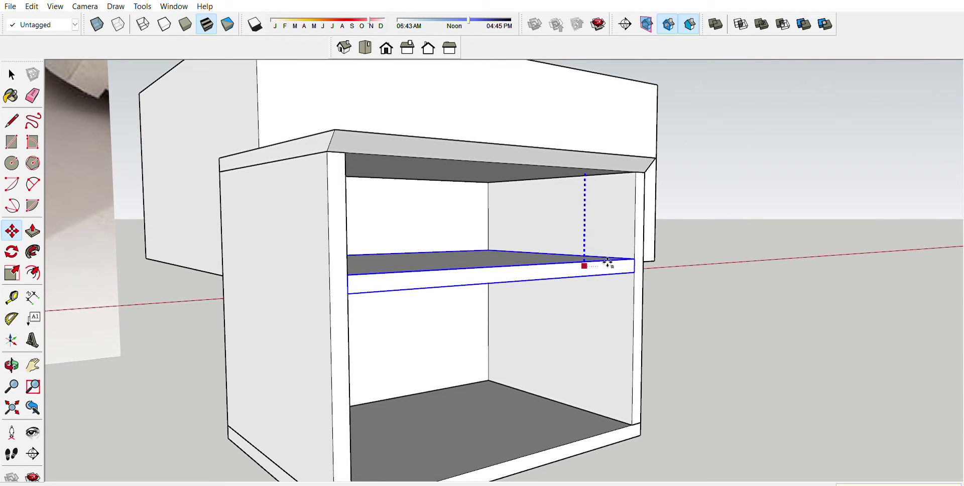
click(607, 262)
Add a Tape Measure guide along the middle shelf's front edge
scroll(608, 263, down, 2)
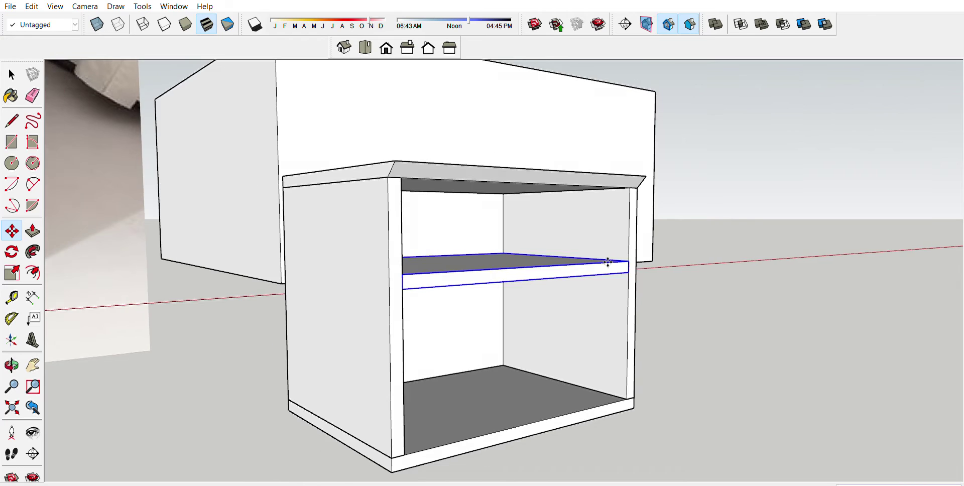
scroll(608, 263, down, 3)
scroll(649, 281, down, 3)
scroll(627, 291, down, 2)
middle_drag(627, 291, 602, 289)
scroll(618, 290, up, 2)
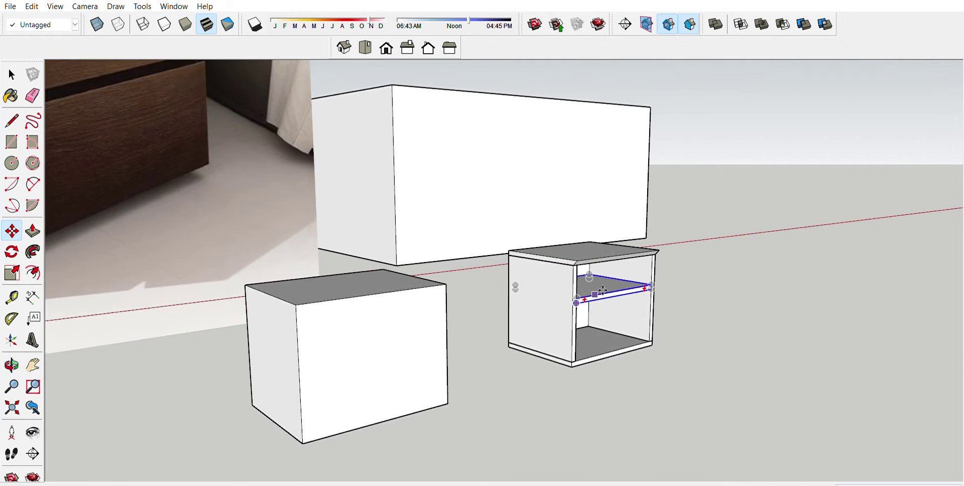
scroll(597, 289, up, 5)
middle_drag(583, 358, 569, 359)
key(r)
key(t)
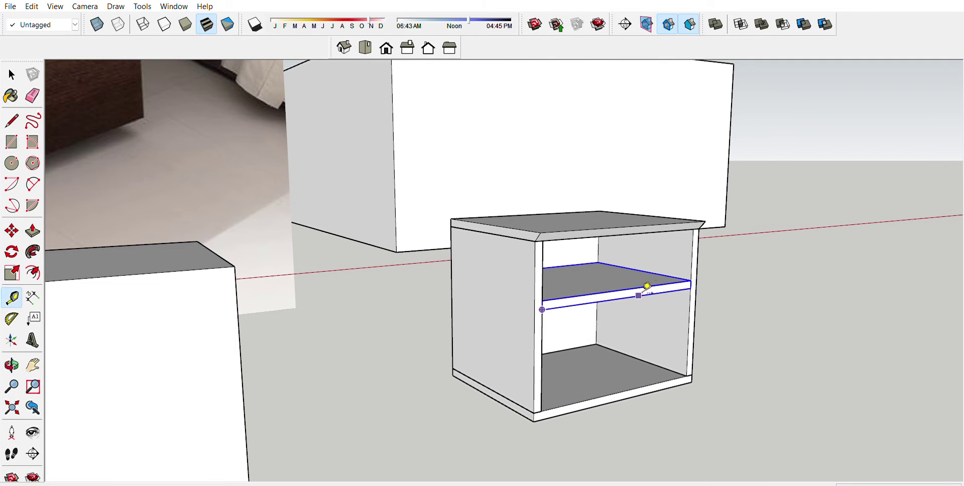
scroll(670, 281, up, 1)
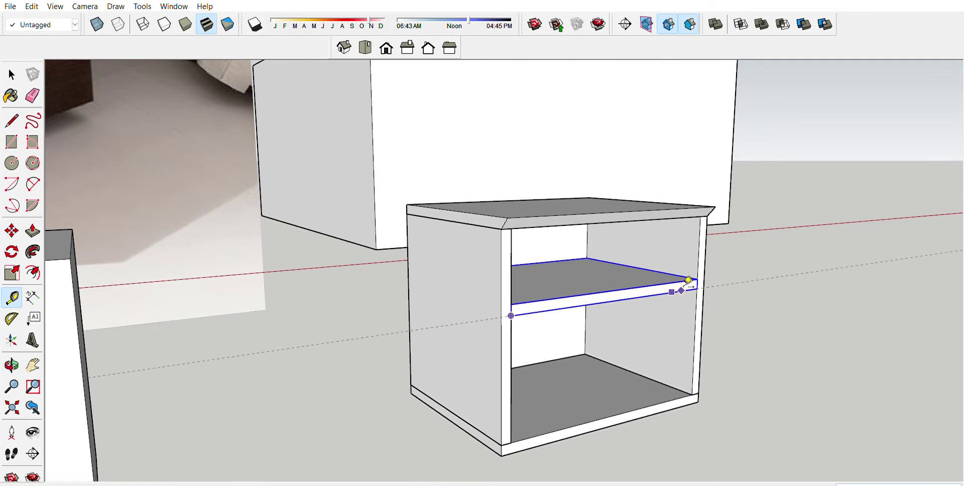
scroll(689, 280, down, 3)
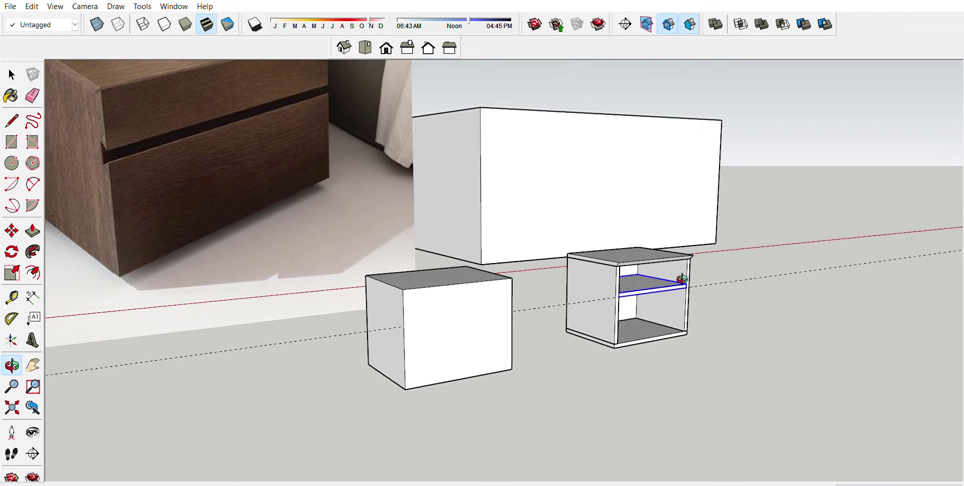
scroll(683, 280, up, 2)
key(r)
scroll(688, 281, up, 2)
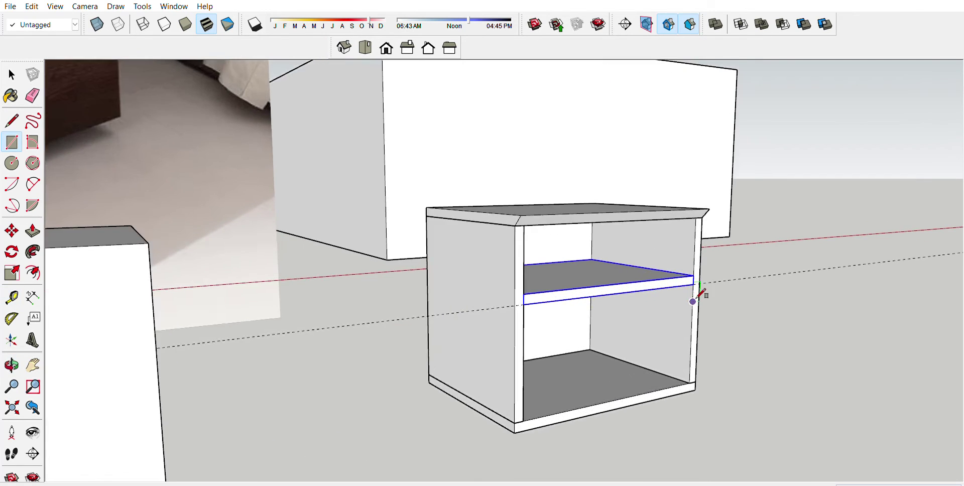
Draw a rectangle covering the cabinet's lower front opening
scroll(697, 278, up, 2)
scroll(701, 277, down, 1)
scroll(502, 427, up, 2)
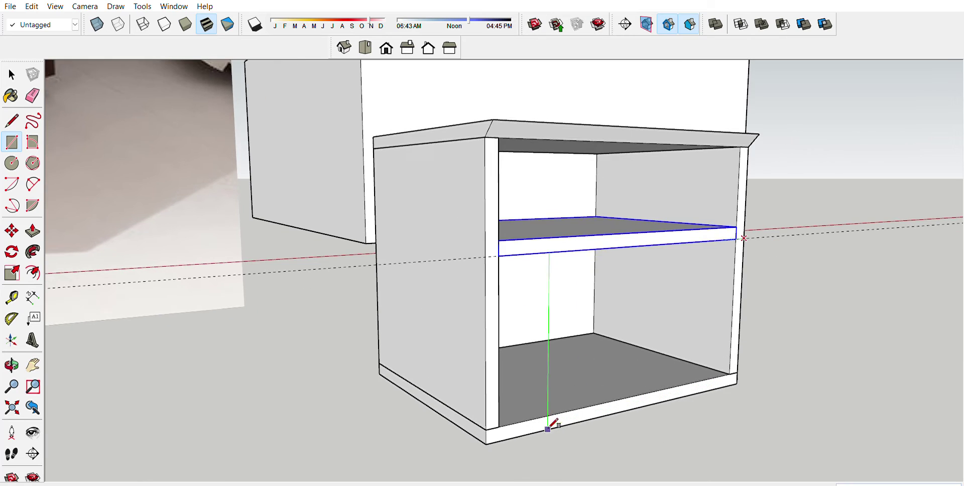
click(486, 429)
middle_drag(516, 374, 529, 387)
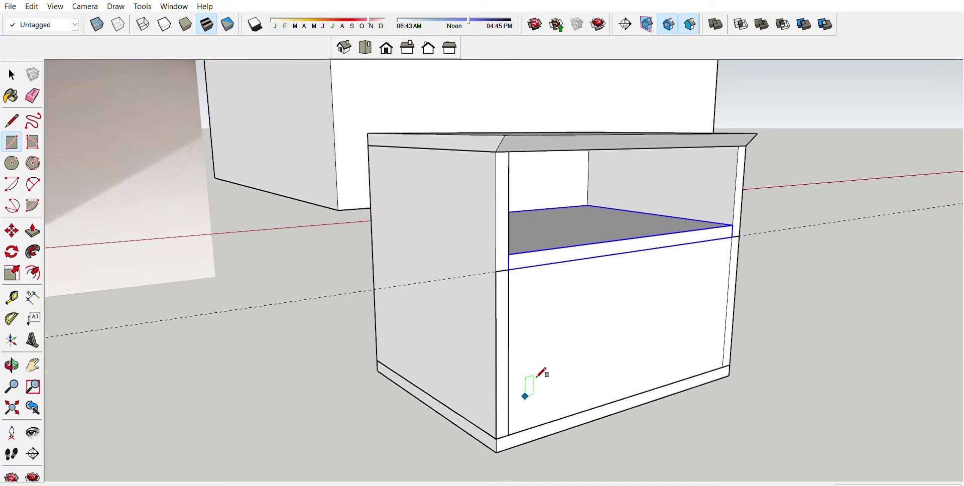
key(space)
click(556, 313)
Push/Pull the lower front face a short distance outward to form the drawer front
key(p)
click(556, 313)
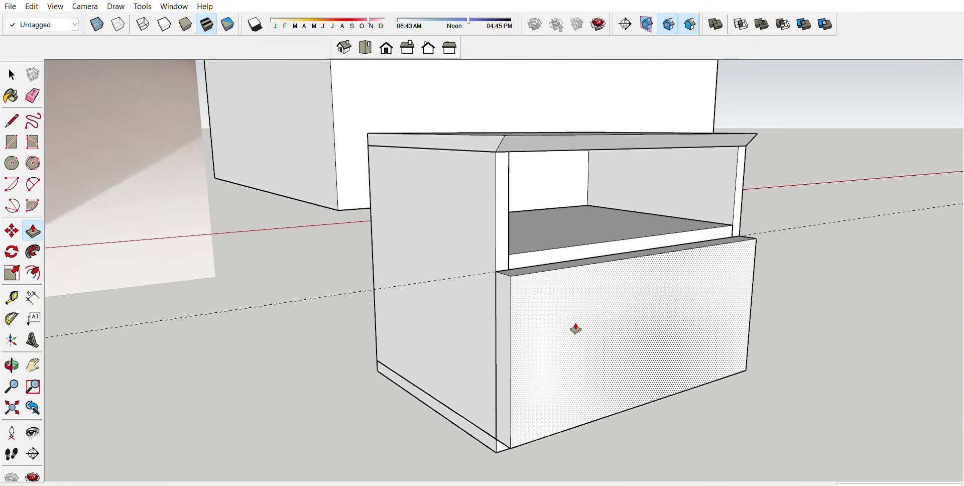
click(576, 328)
scroll(576, 329, down, 1)
scroll(576, 327, down, 3)
middle_drag(592, 327, 596, 294)
scroll(564, 370, up, 5)
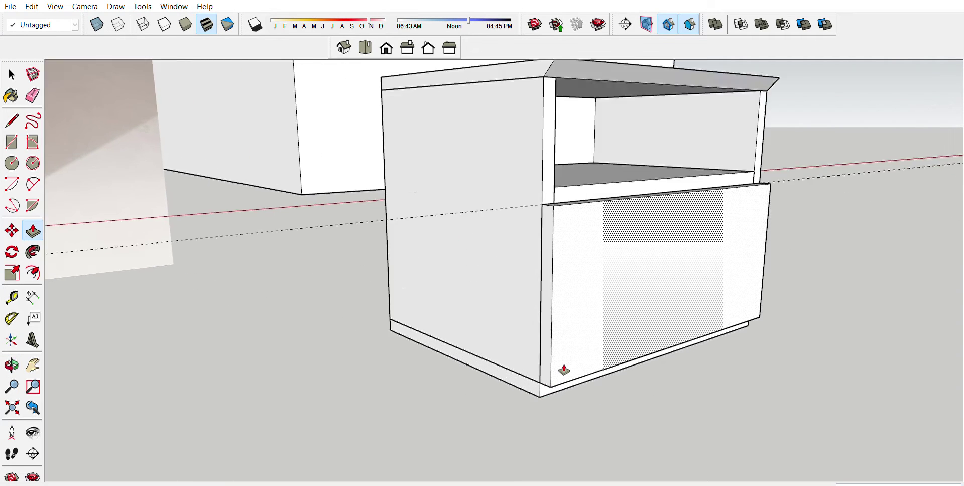
scroll(564, 370, up, 2)
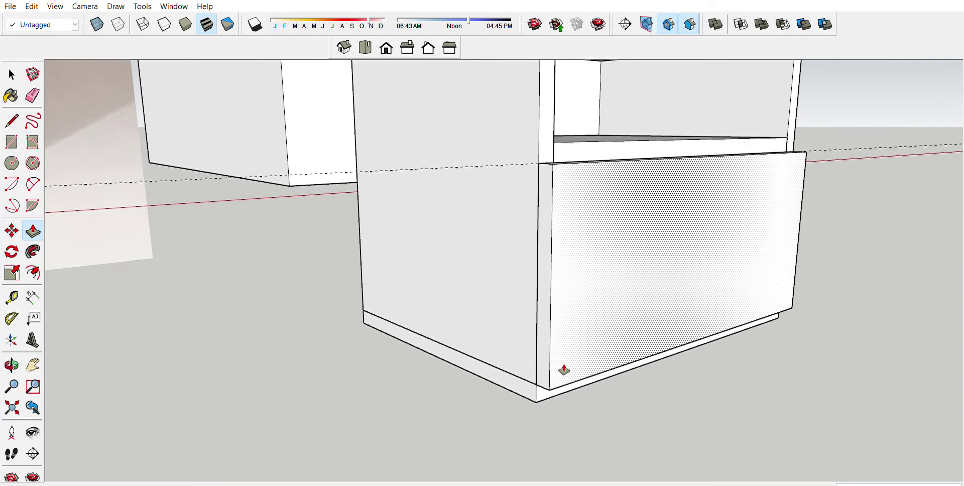
scroll(564, 260, down, 5)
key(space)
scroll(577, 287, up, 4)
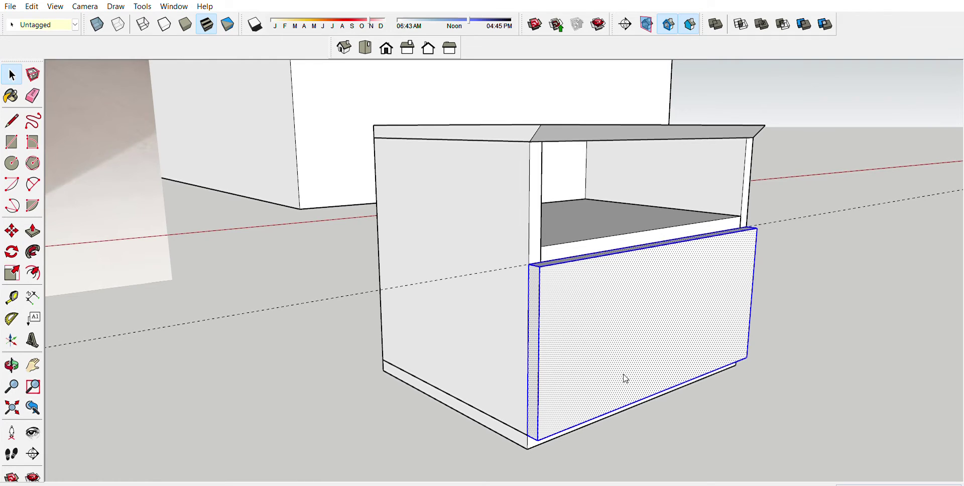
scroll(636, 396, down, 5)
scroll(641, 400, down, 2)
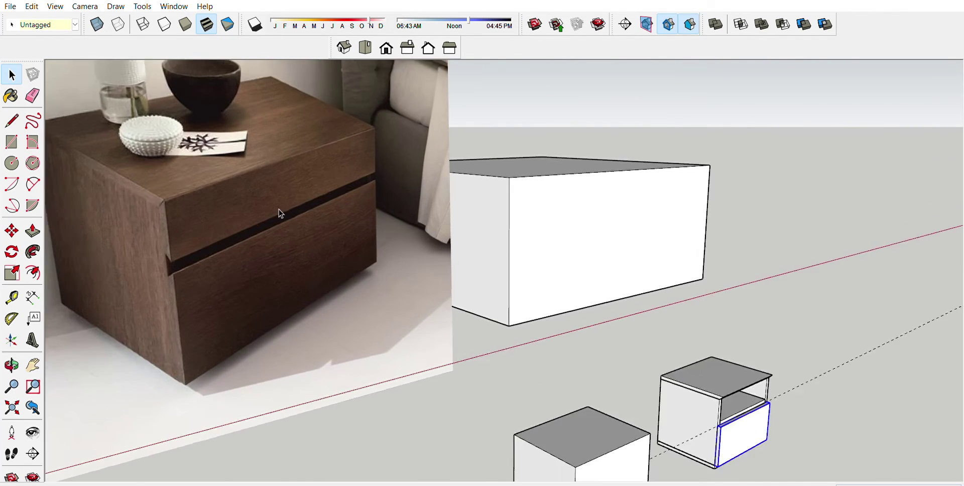
scroll(283, 207, up, 2)
scroll(282, 207, down, 2)
scroll(662, 351, up, 3)
scroll(682, 317, up, 2)
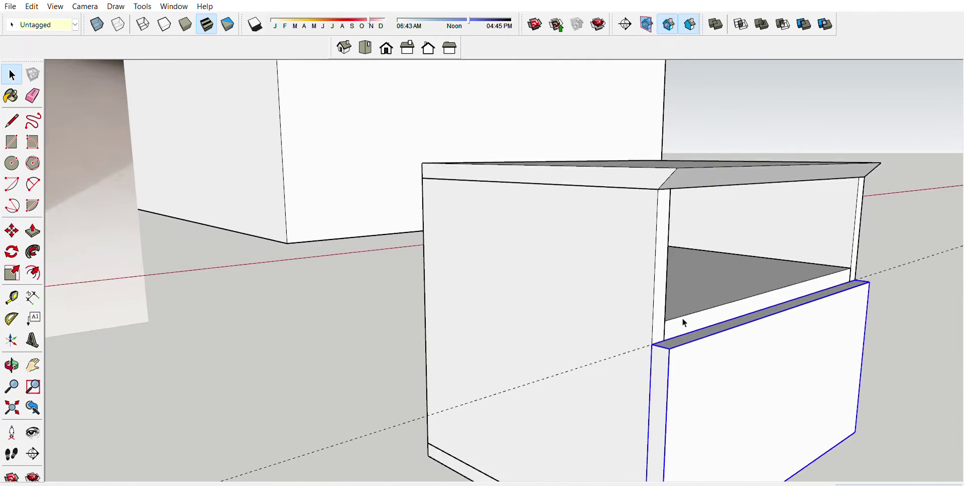
scroll(680, 332, up, 3)
scroll(671, 352, up, 3)
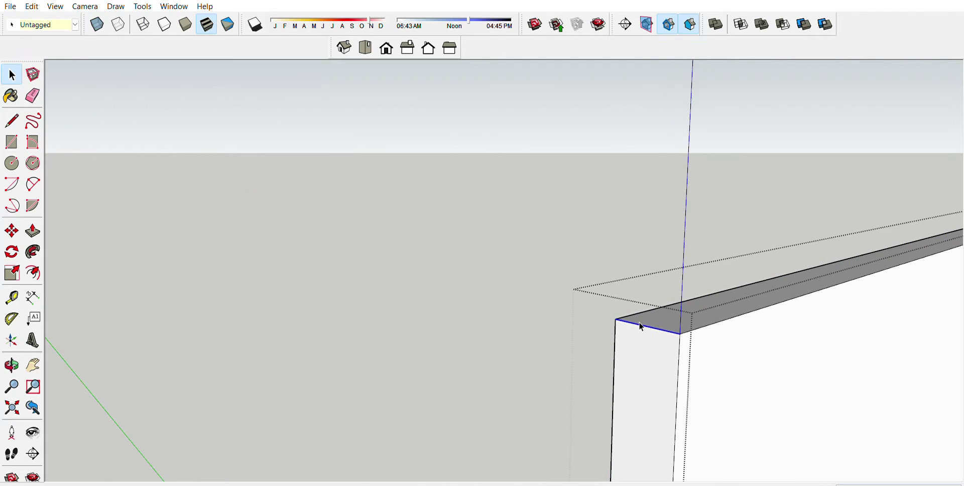
Isolate the drawer front by hiding the rest of the model
scroll(641, 326, up, 2)
key(l)
click(608, 315)
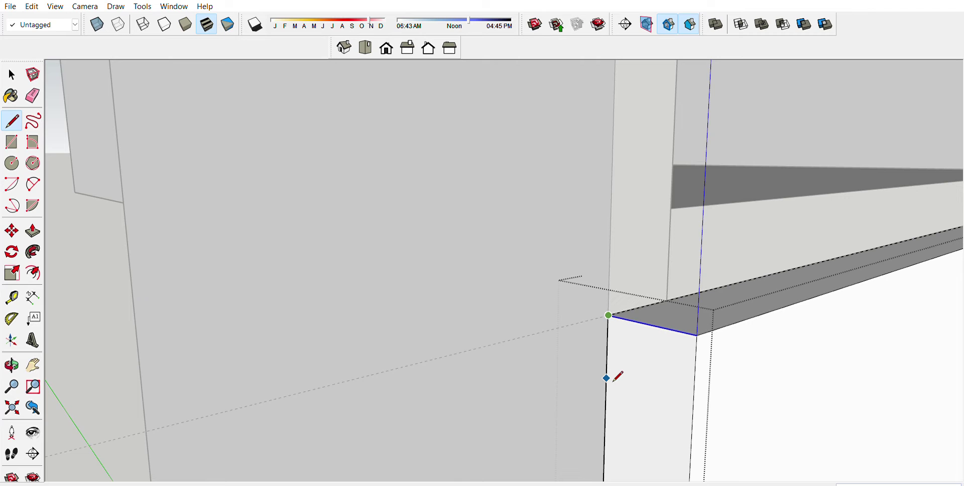
mouse_move(617, 377)
middle_down()
mouse_move(549, 317)
mouse_move(475, 314)
middle_up()
key(space)
scroll(475, 315, down, 1)
key(Return)
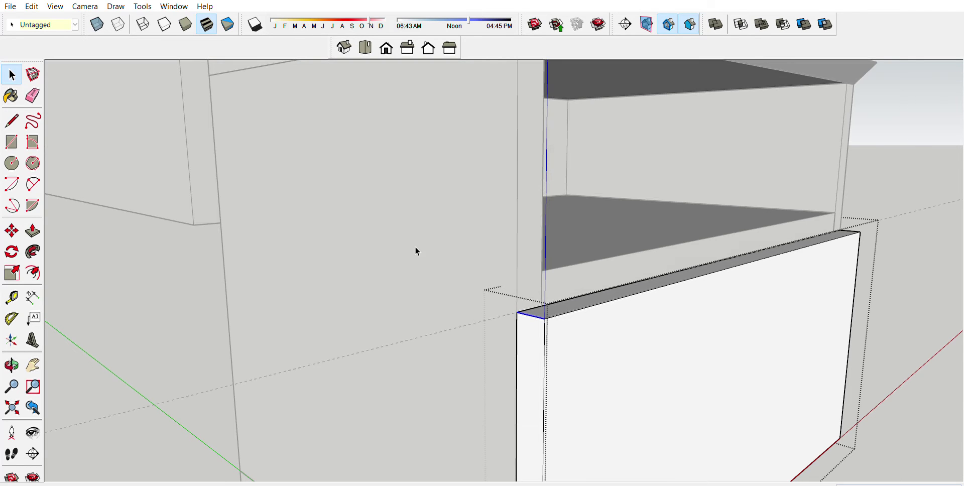
Place a Tape Measure guide parallel to the drawer front's top edge
middle_drag(552, 332, 514, 314)
scroll(519, 317, up, 2)
key(l)
click(481, 302)
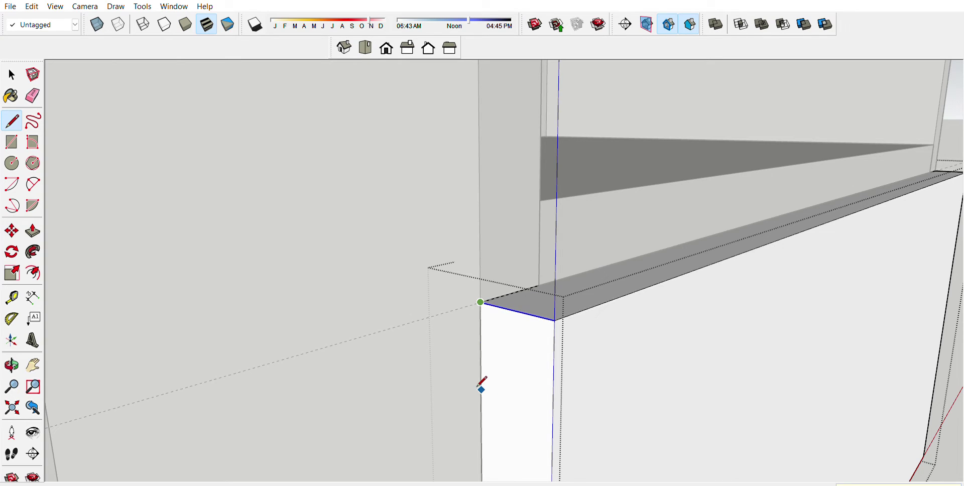
middle_drag(512, 347, 501, 317)
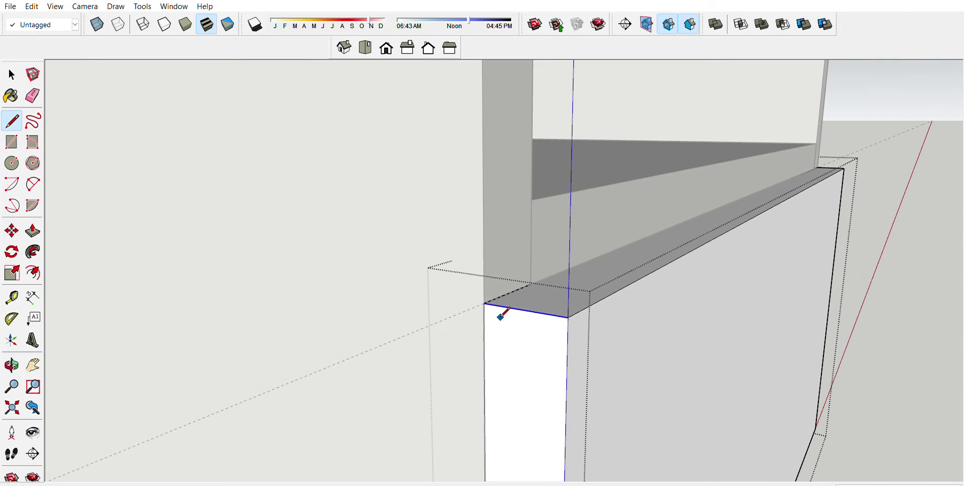
key(t)
click(500, 305)
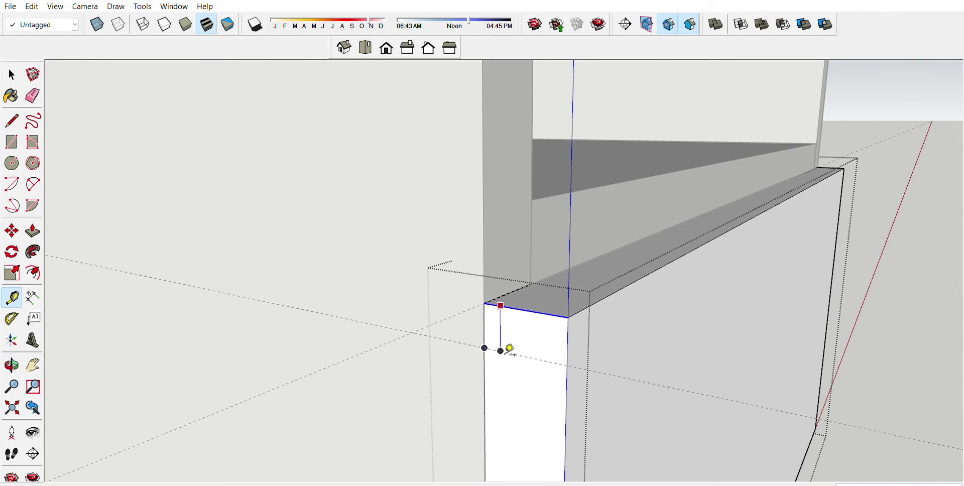
Draw a diagonal bevel line across the top corner and push the wedge through
key(l)
click(485, 391)
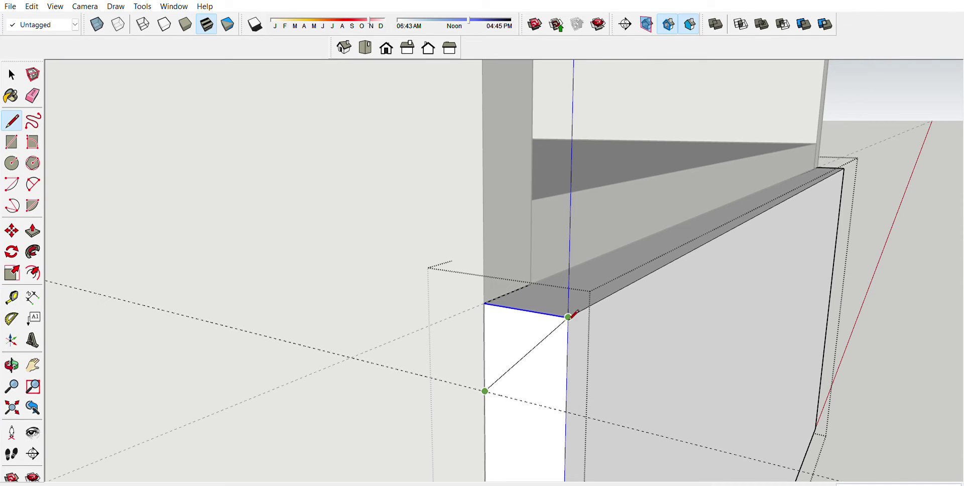
click(567, 316)
key(space)
key(p)
click(524, 325)
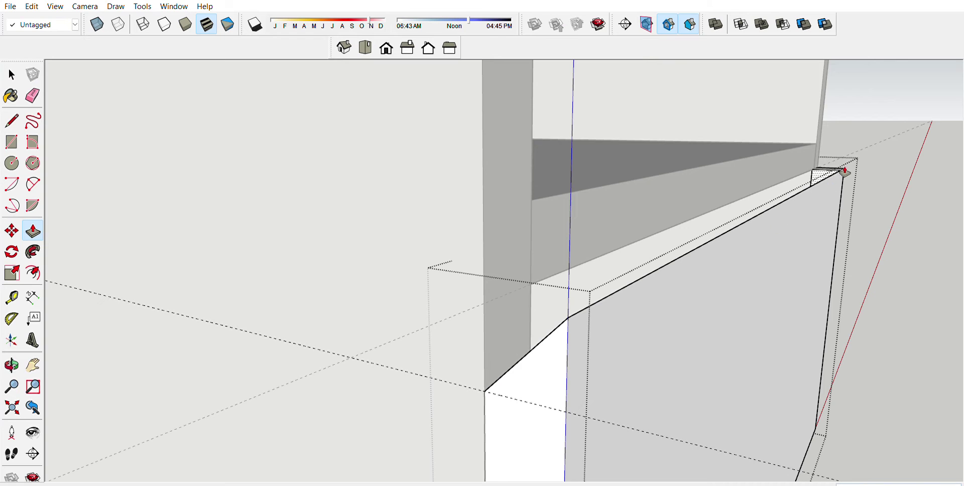
click(849, 163)
middle_drag(849, 163, 768, 242)
key(space)
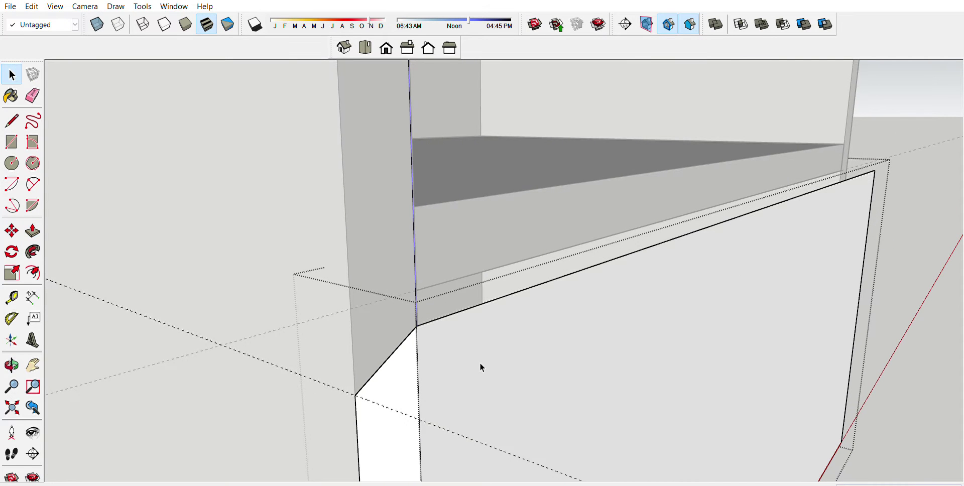
Erase the construction guide from the drawer front
key(e)
mouse_move(489, 437)
middle_down()
mouse_move(532, 280)
mouse_move(502, 286)
mouse_move(515, 243)
mouse_move(530, 258)
mouse_move(537, 322)
mouse_move(562, 269)
middle_up()
key(space)
scroll(559, 267, up, 2)
key(e)
middle_drag(462, 293, 524, 318)
key(space)
scroll(458, 316, down, 3)
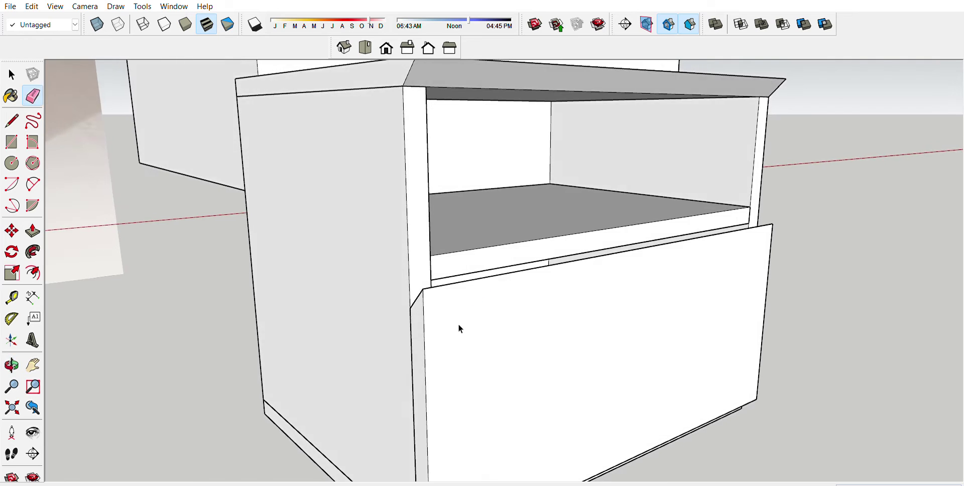
scroll(495, 329, down, 3)
scroll(522, 333, down, 3)
scroll(536, 356, up, 3)
Select the drawer front group and zoom out to view the cabinet
click(537, 357)
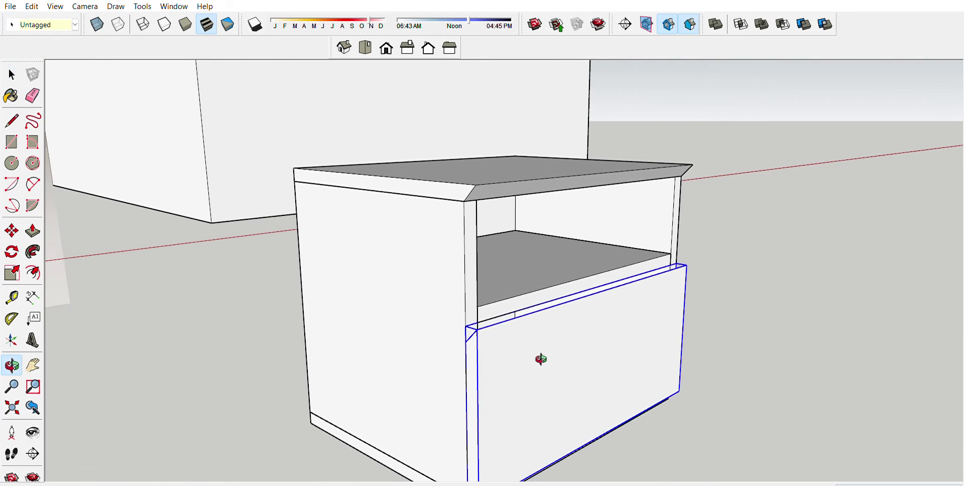
scroll(537, 356, down, 3)
scroll(452, 341, down, 3)
scroll(339, 319, down, 2)
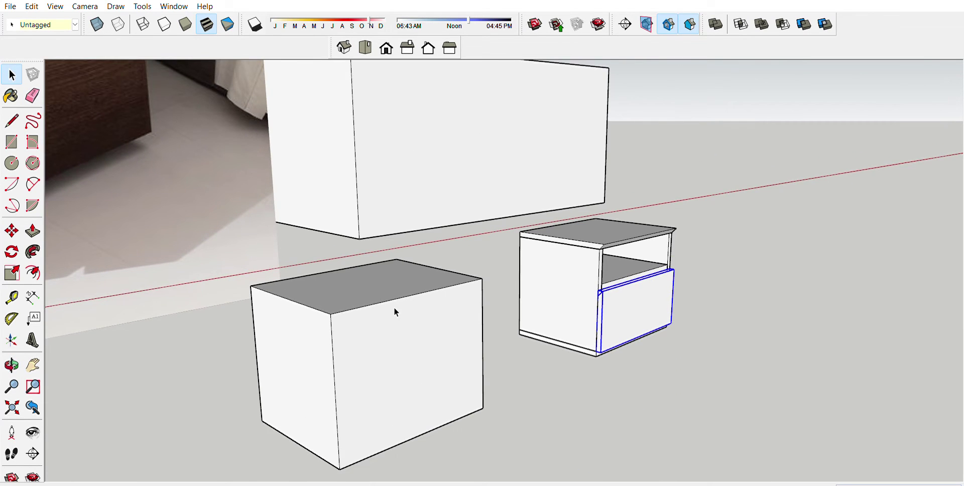
scroll(394, 310, down, 3)
scroll(241, 226, down, 1)
scroll(449, 287, up, 5)
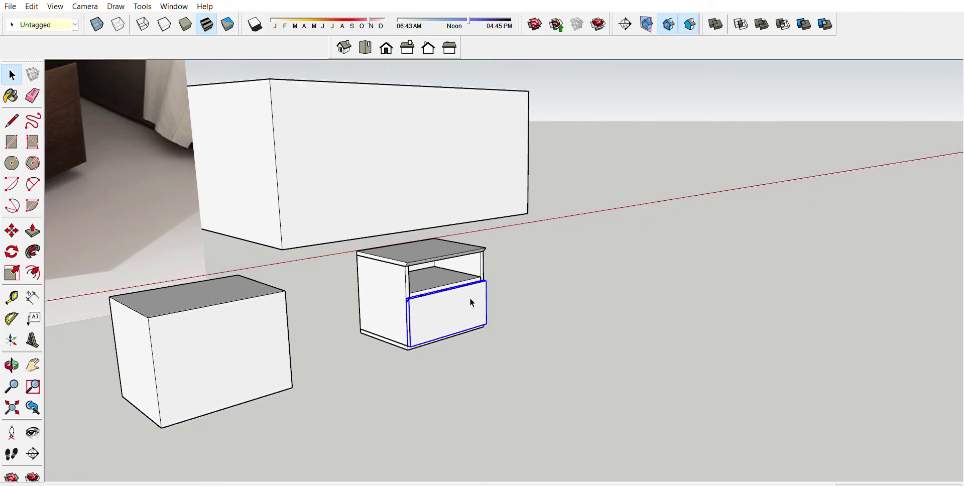
scroll(393, 311, up, 4)
scroll(435, 294, up, 3)
Move the drawer front partway up the cabinet
key(m)
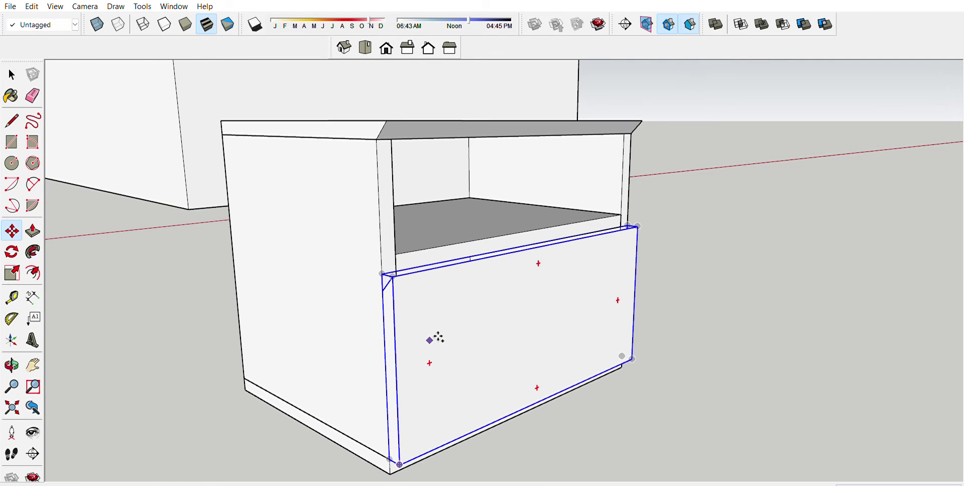
click(429, 340)
click(442, 277)
key(space)
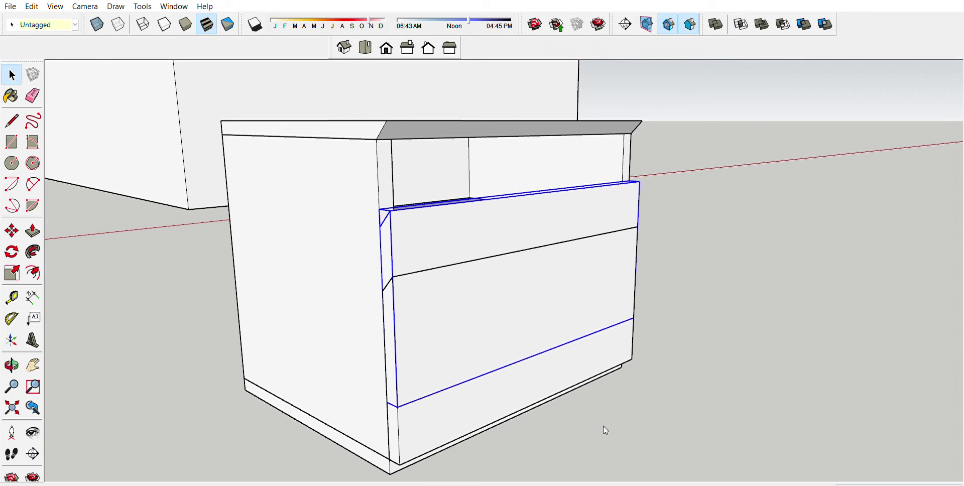
Snap the drawer front's top to the cabinet top and open its group for editing
key(m)
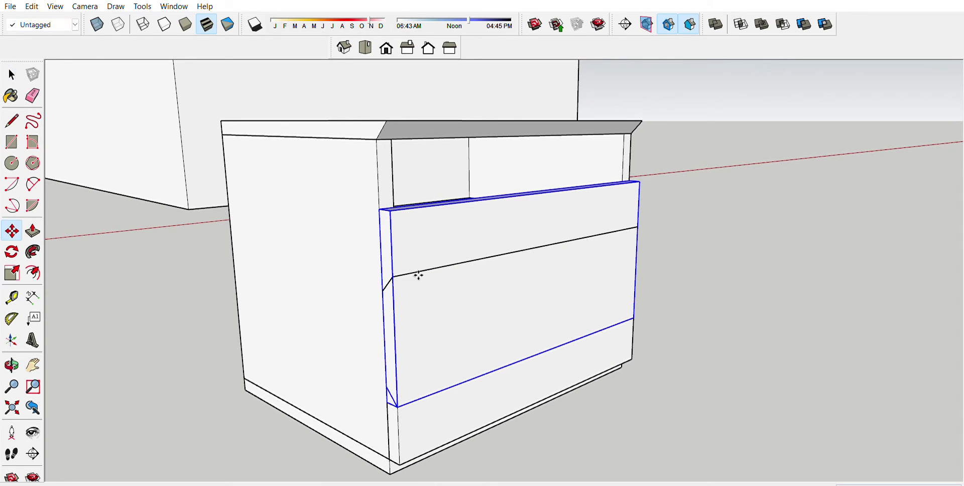
scroll(417, 272, up, 2)
click(390, 188)
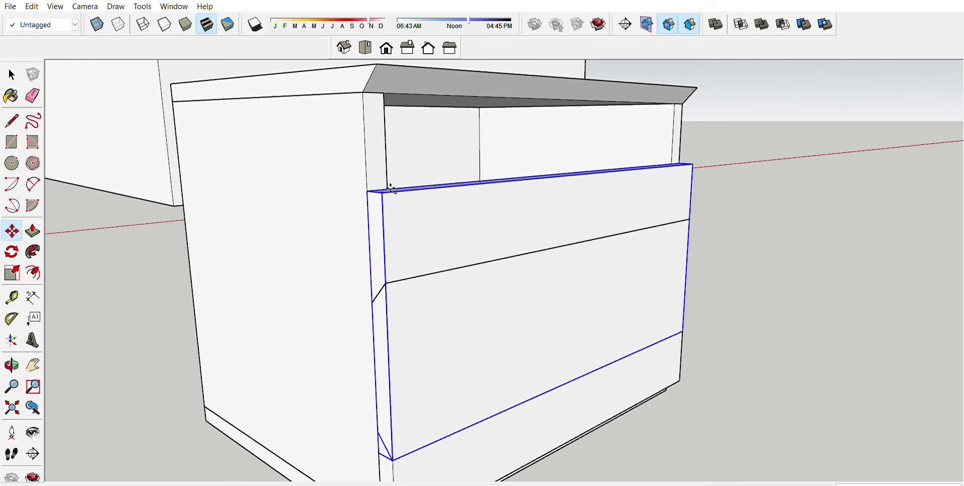
scroll(390, 126, up, 1)
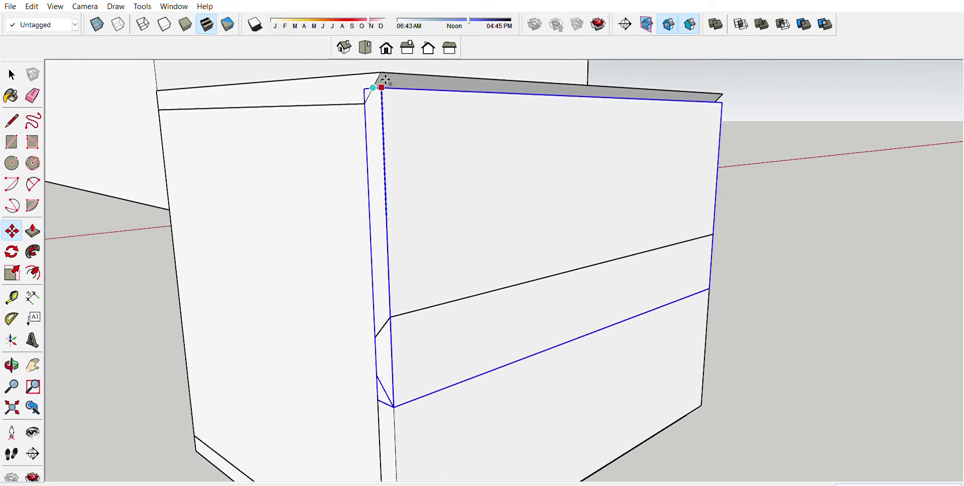
click(390, 72)
key(space)
double_click(407, 158)
click(407, 157)
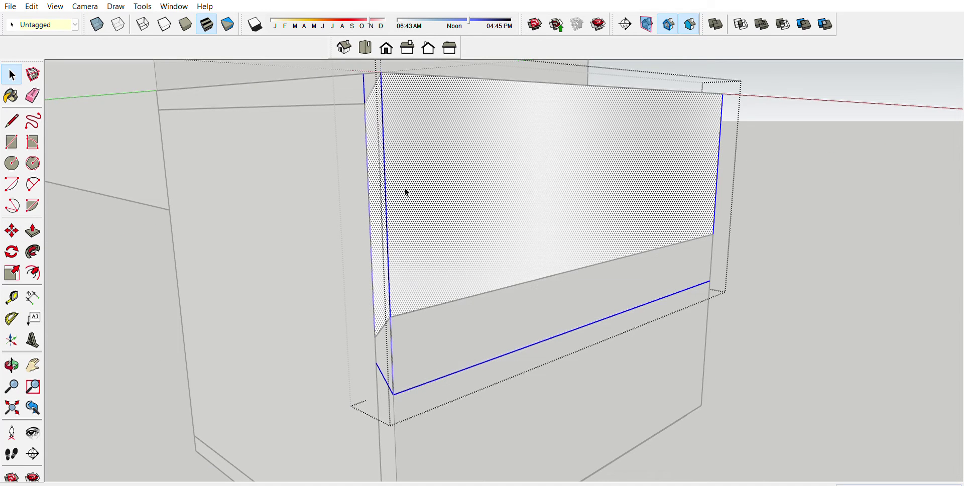
Select part of the drawer front's geometry and move it lower
scroll(406, 190, down, 3)
drag(278, 254, 694, 390)
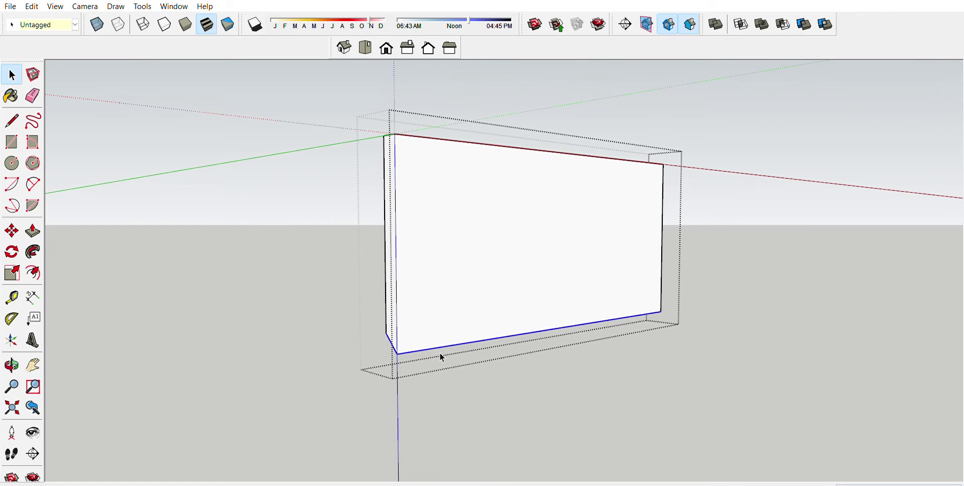
key(m)
scroll(439, 352, up, 1)
click(398, 328)
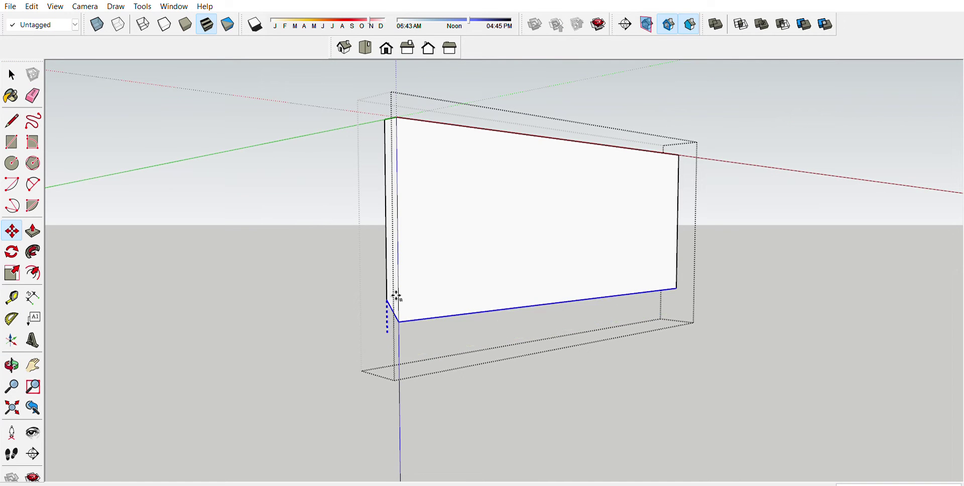
scroll(410, 182, up, 2)
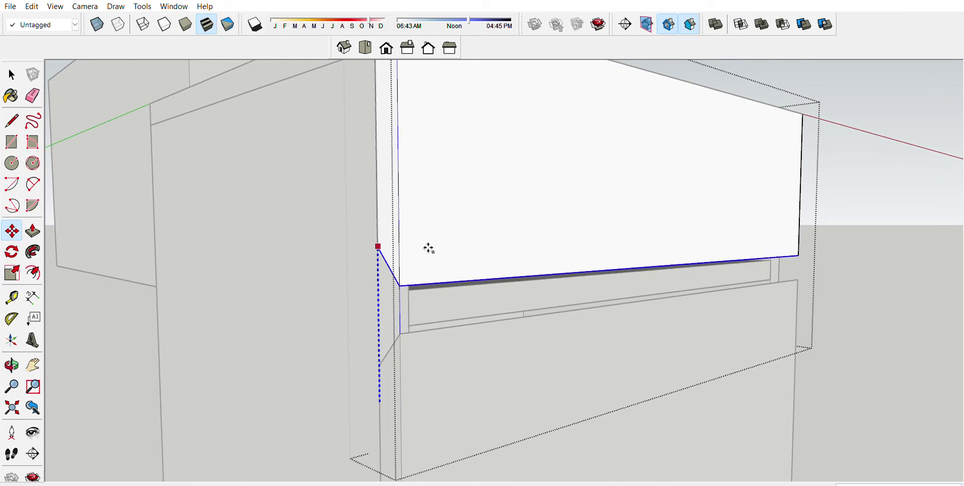
scroll(508, 220, up, 3)
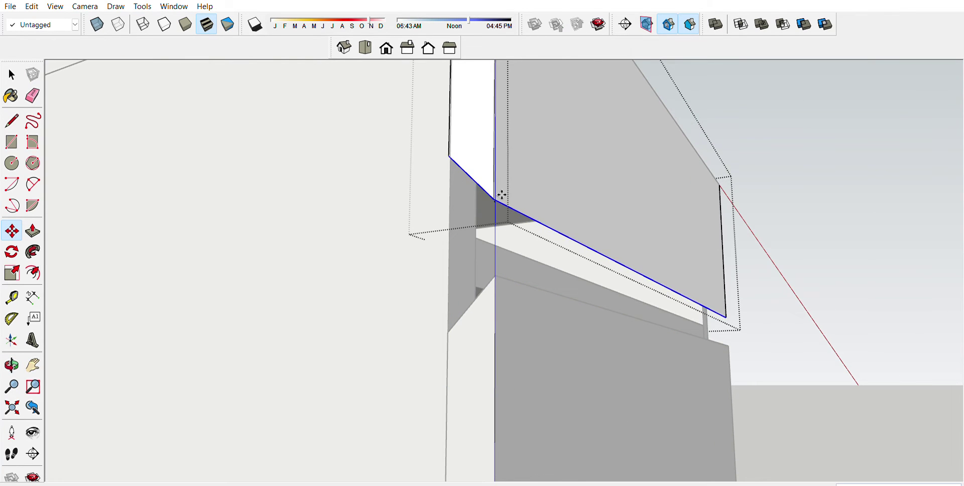
click(488, 234)
scroll(488, 234, down, 5)
mouse_move(477, 223)
middle_down()
mouse_move(402, 279)
mouse_move(440, 262)
mouse_move(424, 166)
middle_up()
scroll(439, 172, up, 2)
Draw a triangular face on the board's top corner with the Line tool
key(l)
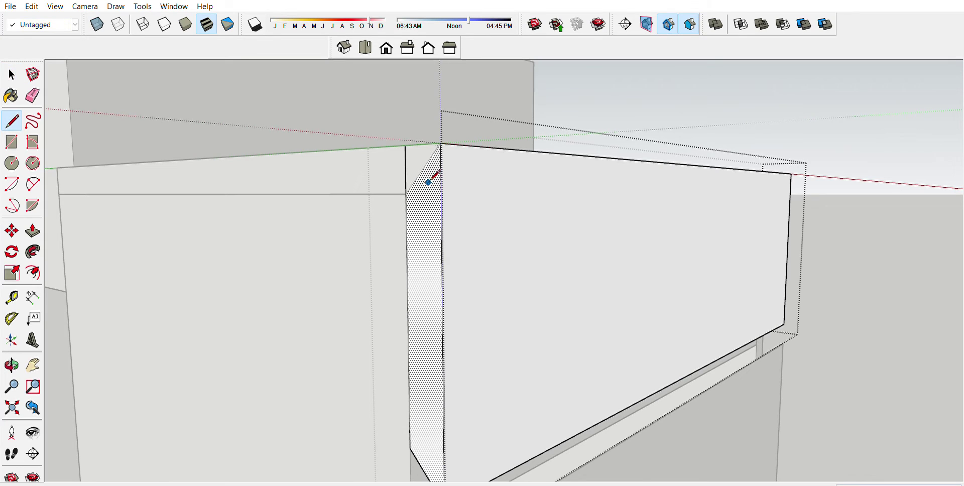
click(440, 143)
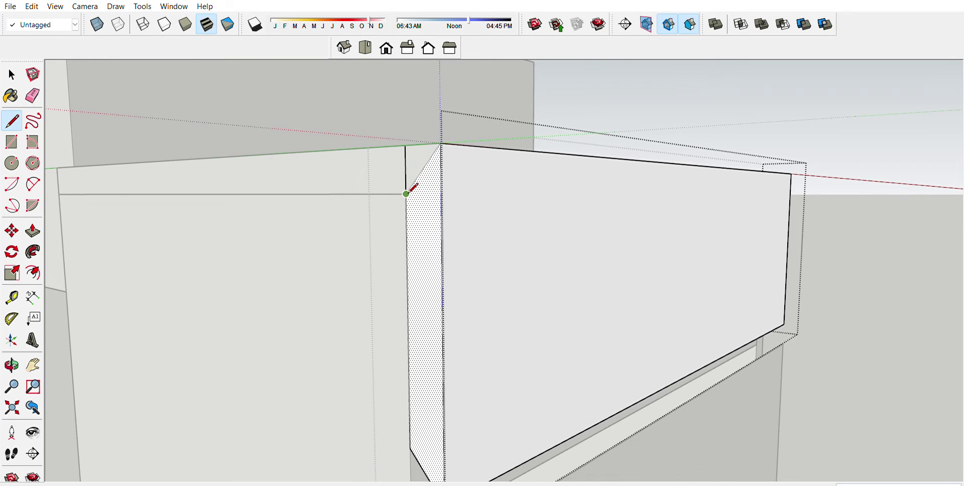
click(407, 194)
middle_drag(411, 189, 436, 266)
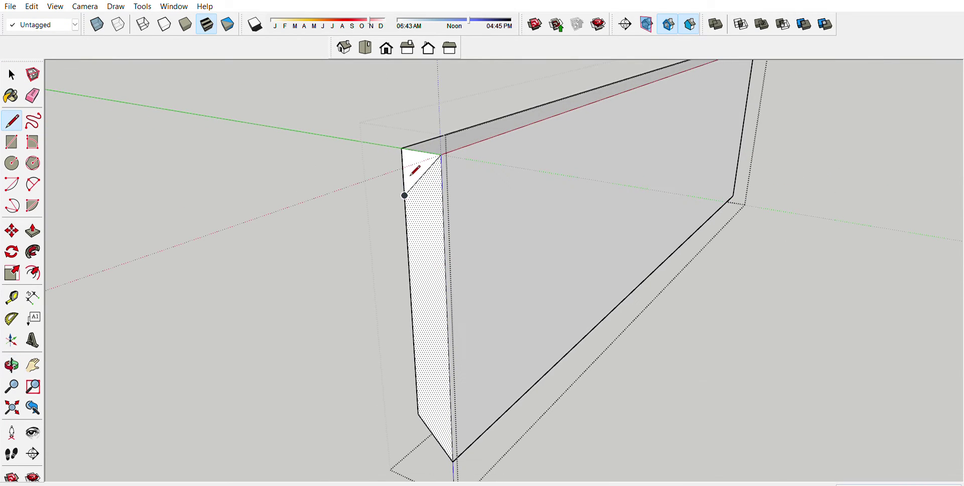
key(space)
Push/Pull the triangle along the top edge to the board's far end
key(p)
click(422, 165)
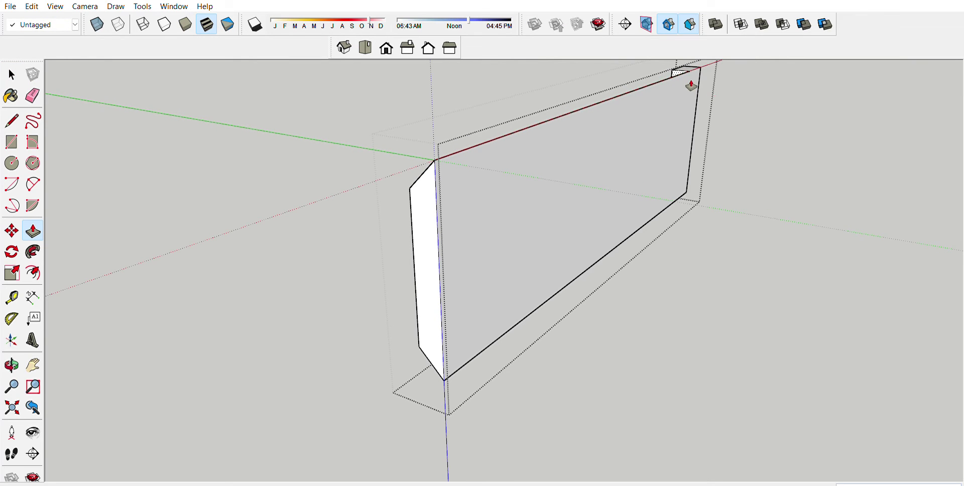
click(699, 68)
scroll(623, 156, down, 4)
mouse_move(535, 174)
middle_down()
mouse_move(544, 101)
mouse_move(603, 31)
mouse_move(560, 146)
mouse_move(379, 305)
mouse_move(436, 191)
middle_up()
scroll(374, 345, up, 3)
scroll(403, 330, up, 2)
click(403, 329)
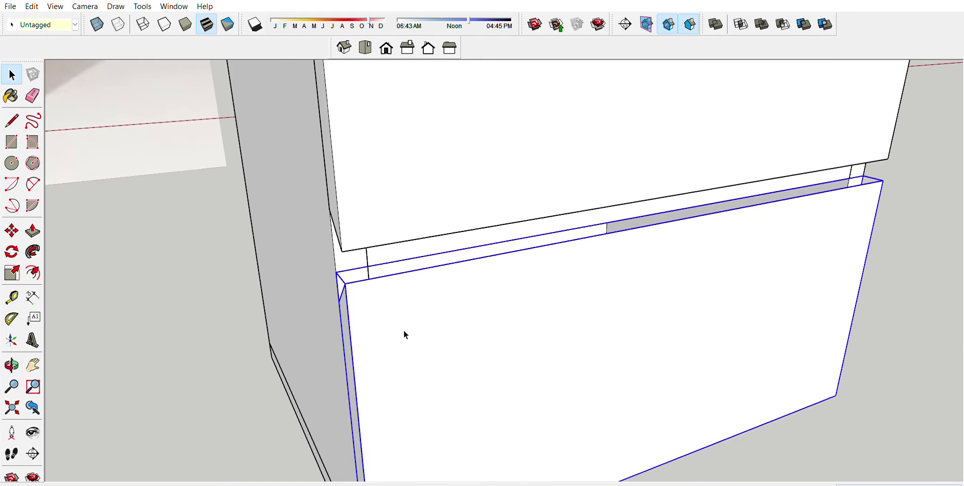
Select the lower and upper drawers and delete both
scroll(403, 329, up, 2)
double_click(402, 330)
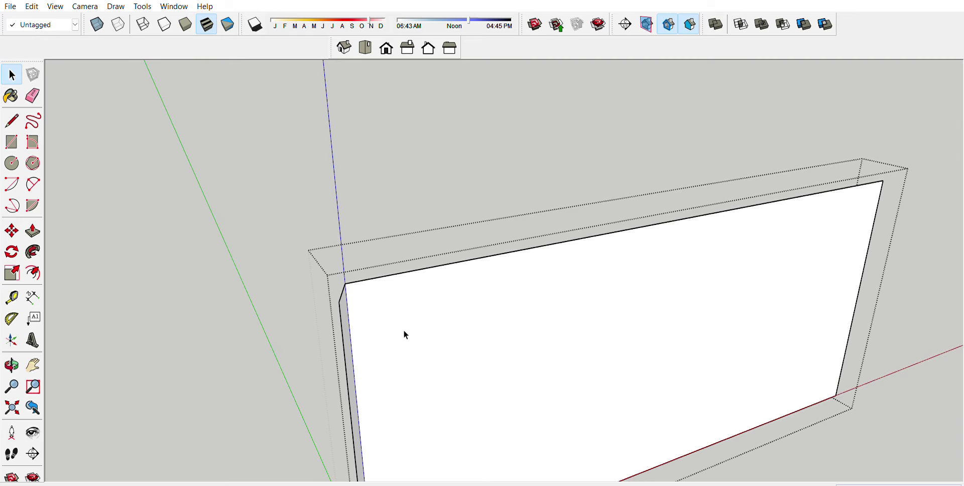
click(405, 334)
click(407, 296)
shift+click(422, 221)
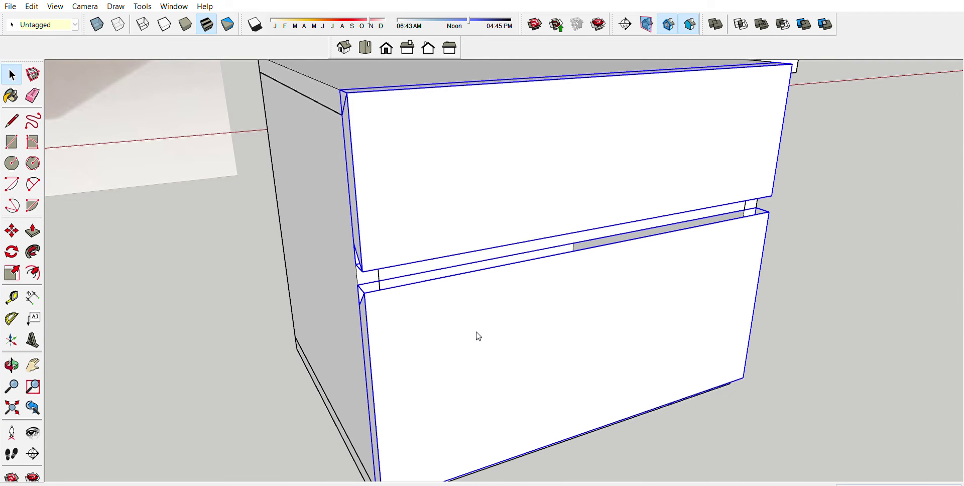
key(Delete)
Orbit to a front view and start a Tape Measure guide on the lower compartment floor
middle_drag(482, 302, 395, 321)
key(t)
click(343, 382)
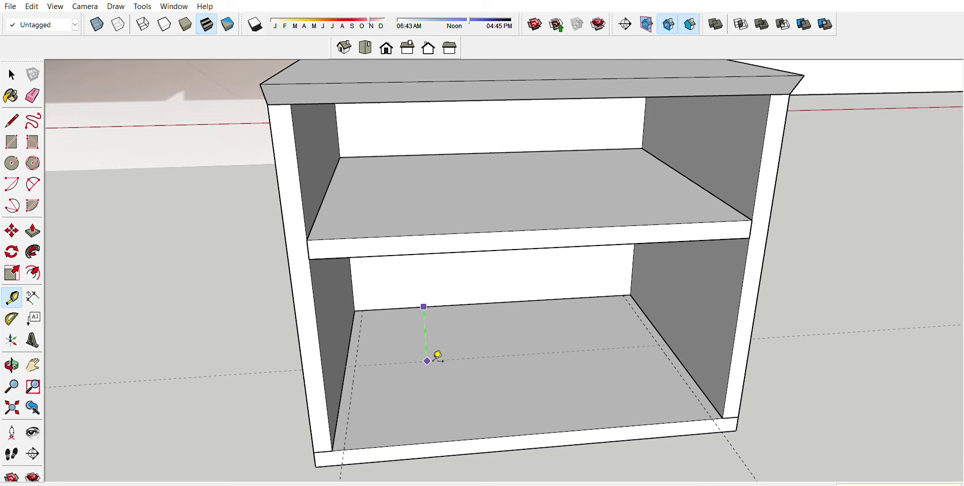
Draw a rectangle on the lower compartment floor and push/pull it up to just below the shelf
key(r)
click(360, 325)
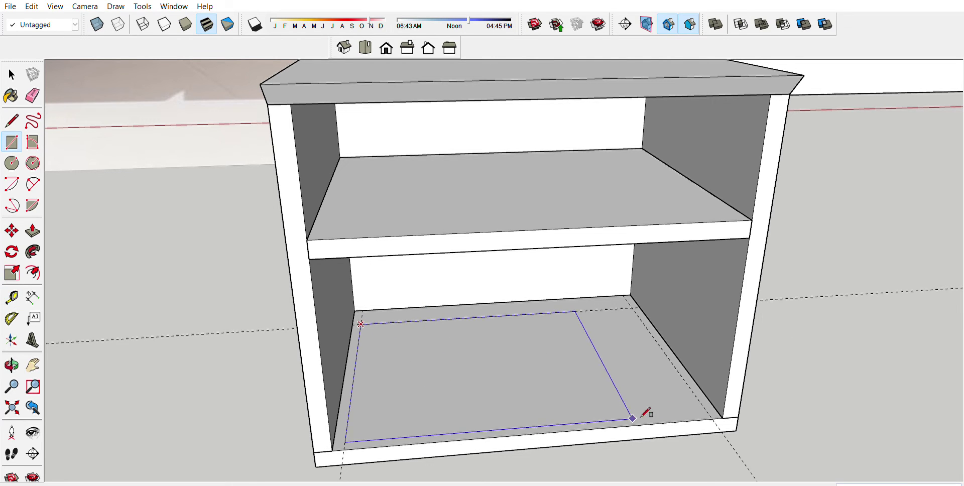
click(711, 417)
key(space)
click(542, 394)
key(p)
click(542, 391)
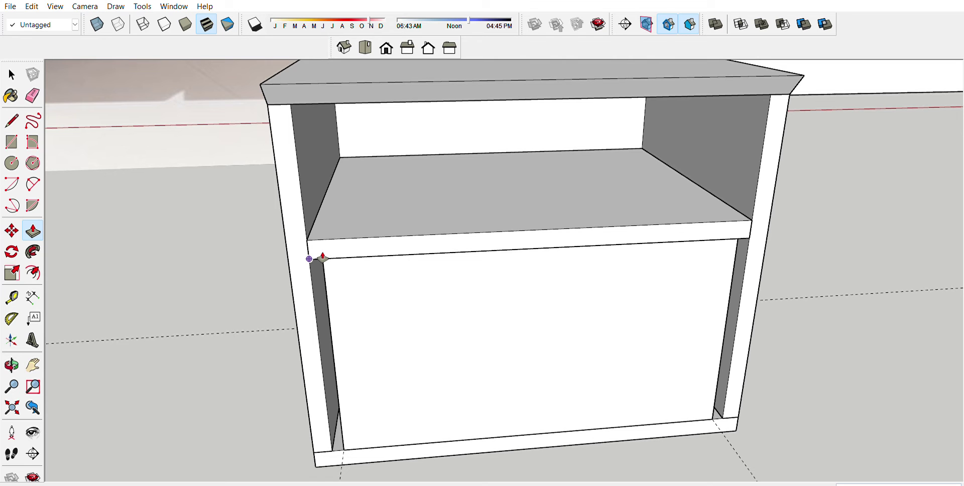
click(322, 258)
Offset the box's top face inward to form thin walls
middle_drag(323, 254, 344, 236)
key(space)
click(371, 278)
key(f)
click(342, 279)
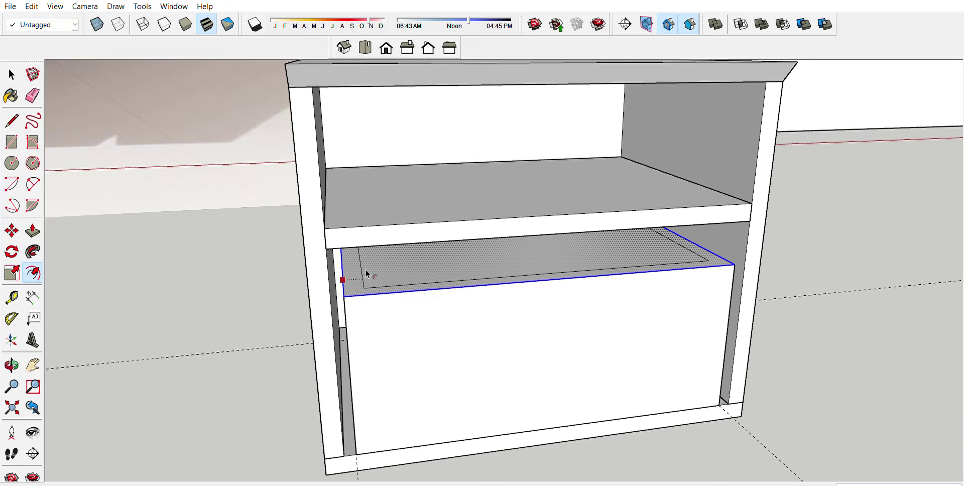
click(367, 273)
key(space)
Push the inner inset face down to hollow the box, then select its connected faces
scroll(375, 282, up, 2)
scroll(374, 282, up, 2)
scroll(381, 282, up, 2)
key(m)
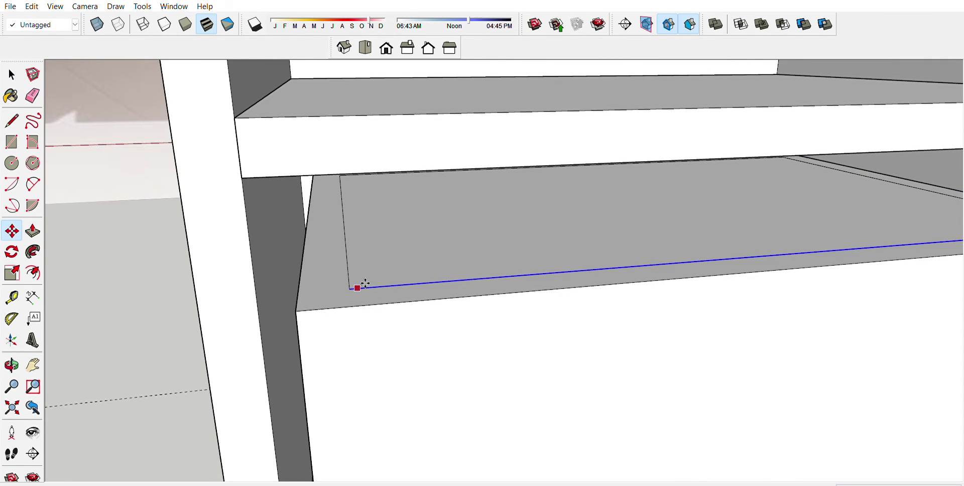
key(space)
click(371, 272)
key(p)
scroll(375, 274, down, 5)
scroll(374, 279, down, 5)
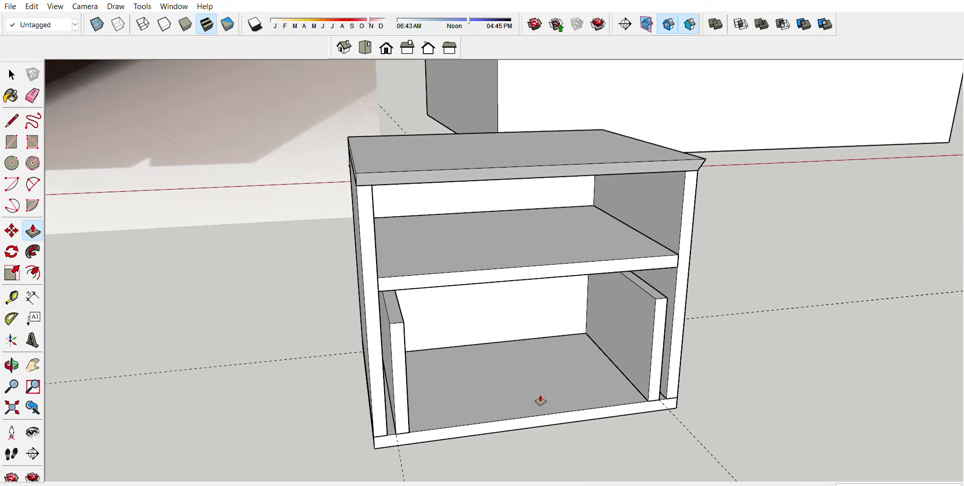
scroll(511, 334, up, 3)
key(space)
double_click(465, 288)
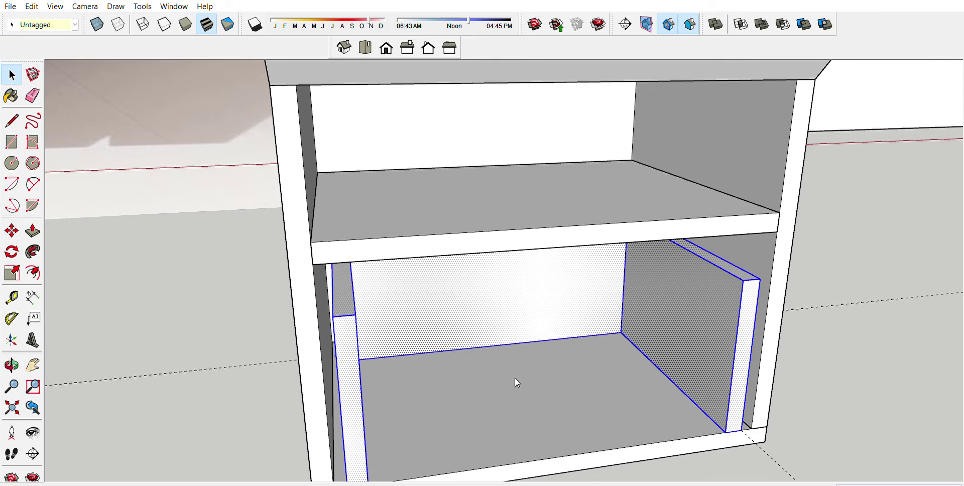
Copy the drawer box from its bottom corner up into the upper compartment
click(516, 372)
scroll(442, 296, down, 2)
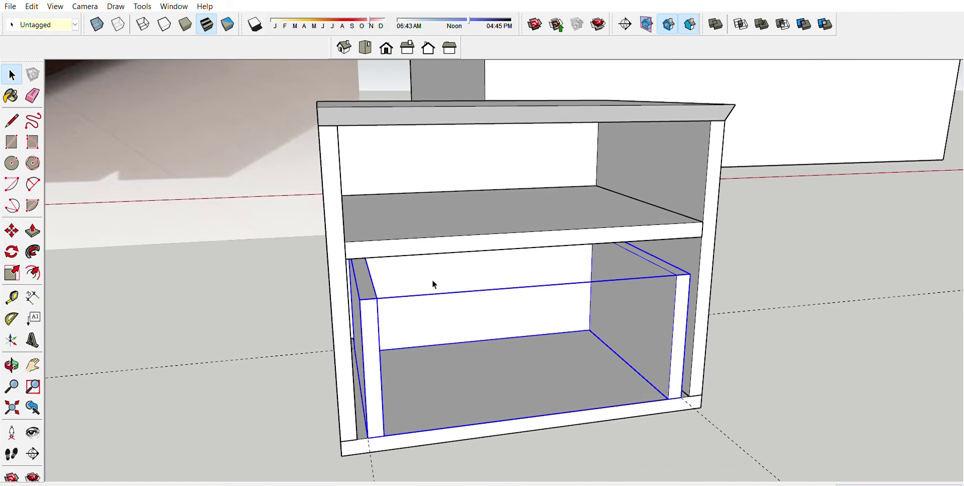
key(m)
scroll(376, 429, up, 2)
click(366, 439)
key(ctrl)
click(353, 218)
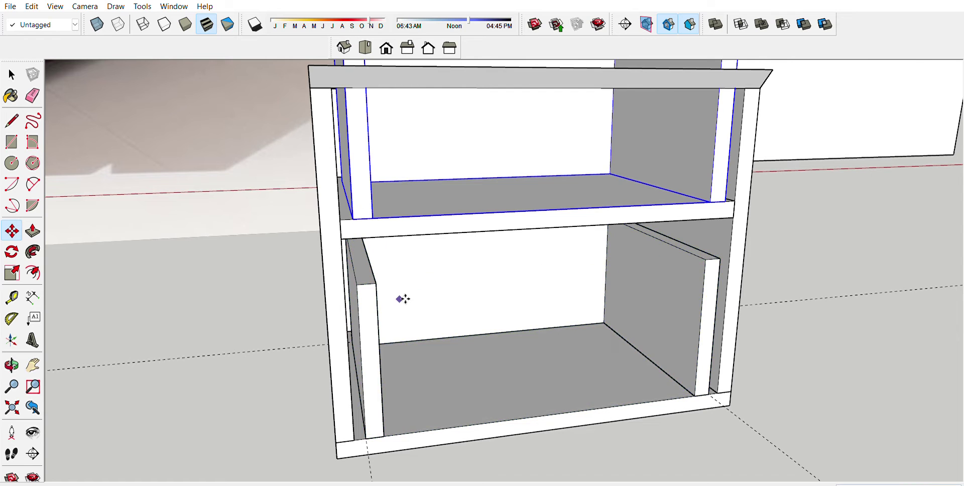
scroll(403, 298, down, 3)
scroll(381, 201, up, 4)
Stretch the copied box's top up toward the top panel, orbiting closer to the upper compartment
key(space)
double_click(380, 190)
triple_click(380, 189)
key(Escape)
key(Escape)
key(p)
scroll(371, 245, up, 2)
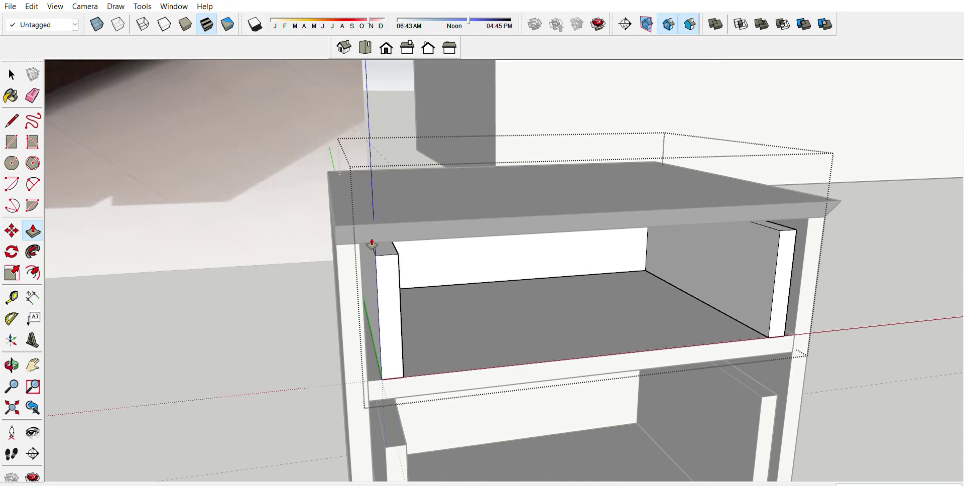
mouse_move(371, 244)
middle_down()
mouse_move(403, 157)
mouse_move(394, 143)
middle_up()
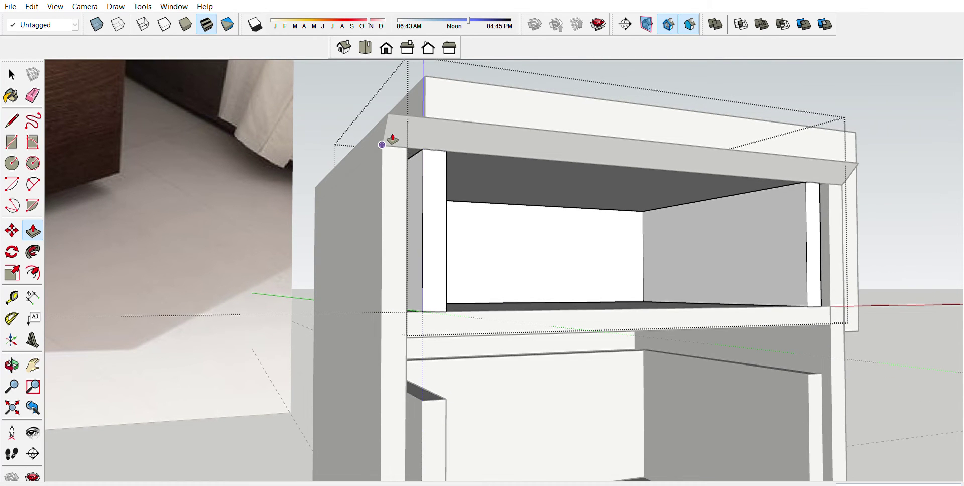
key(space)
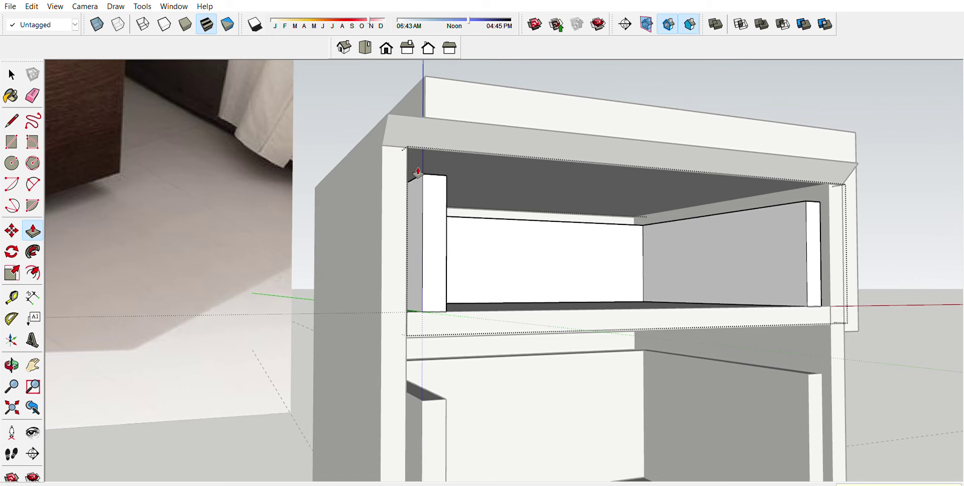
middle_drag(435, 142, 463, 215)
scroll(461, 214, down, 4)
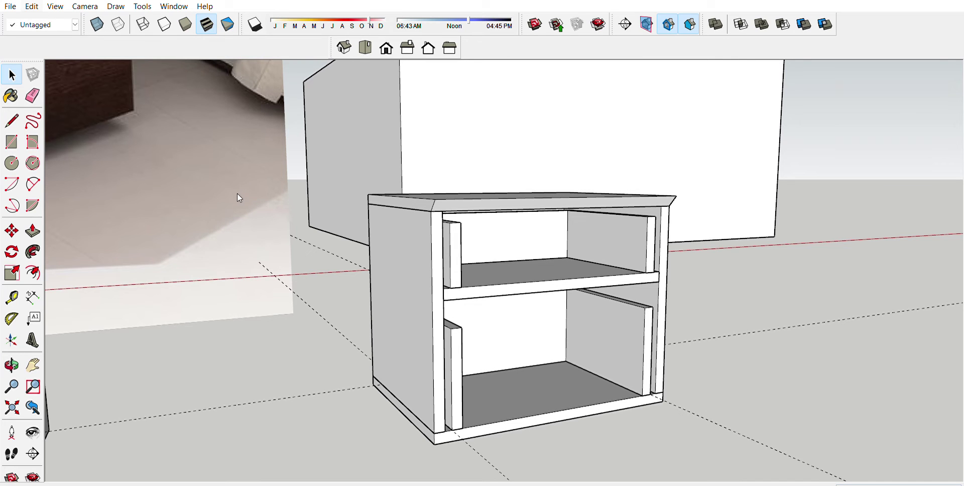
Orbit in close to examine the gap and edges between the drawer fronts
scroll(463, 285, up, 3)
mouse_move(495, 285)
middle_down()
mouse_move(463, 285)
mouse_move(561, 360)
mouse_move(833, 305)
middle_up()
scroll(601, 230, up, 5)
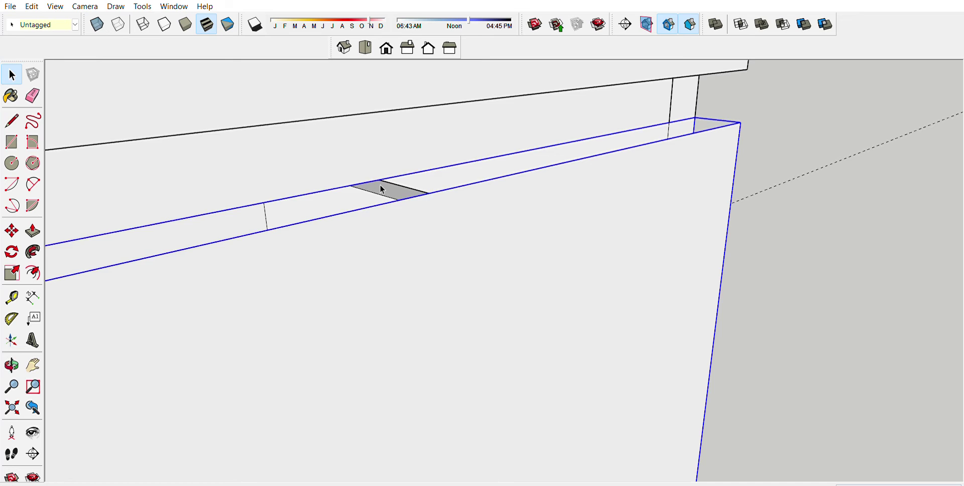
middle_drag(383, 189, 451, 248)
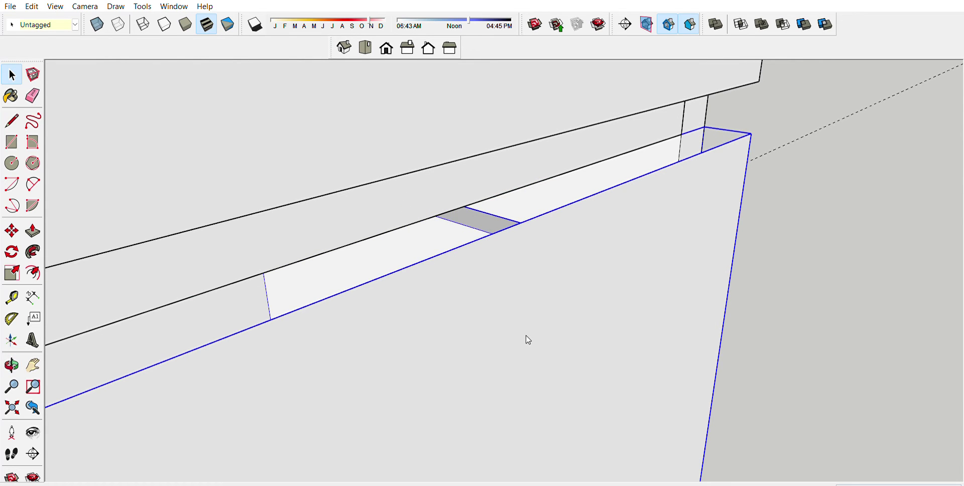
middle_drag(528, 340, 611, 99)
scroll(614, 125, up, 1)
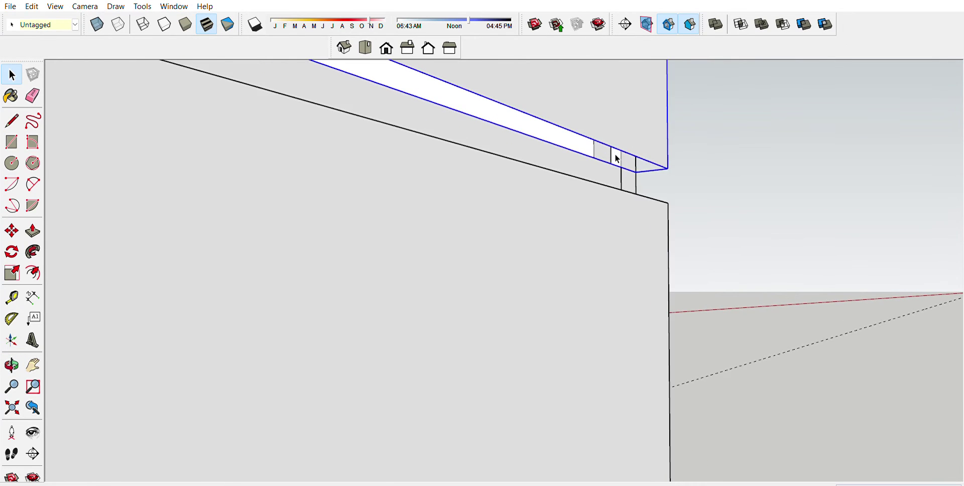
scroll(602, 148, up, 2)
mouse_move(606, 147)
middle_down()
mouse_move(710, 189)
mouse_move(642, 143)
middle_up()
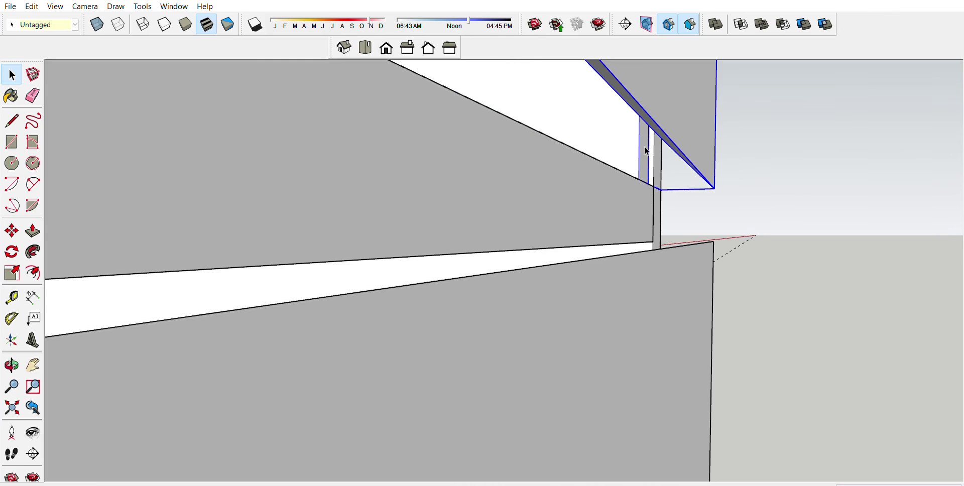
Push/Pull the slanted face at the drawer edge, then pan over to the cabinet corner
key(space)
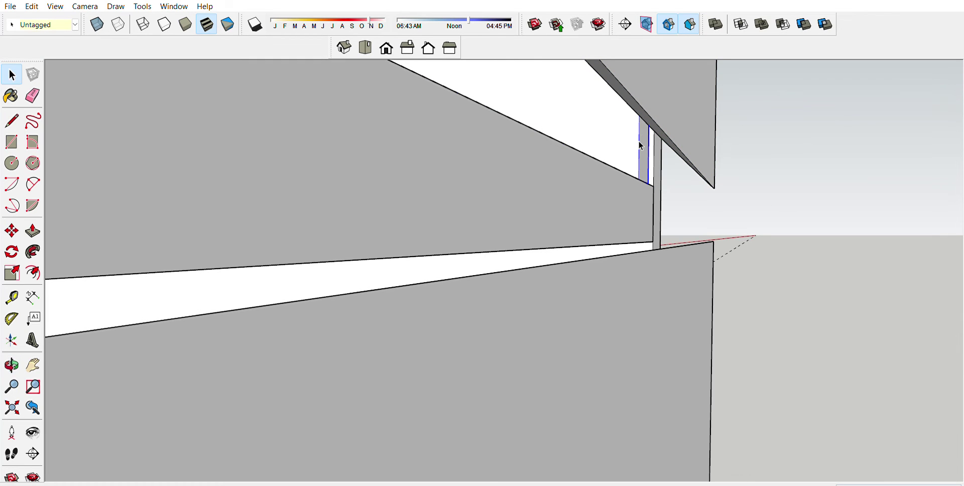
click(641, 146)
middle_drag(641, 146, 628, 183)
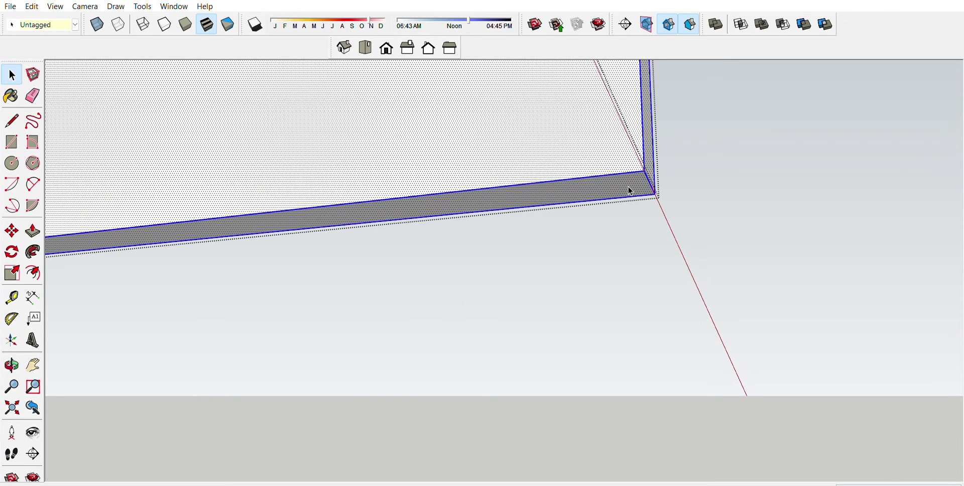
key(p)
scroll(635, 179, up, 5)
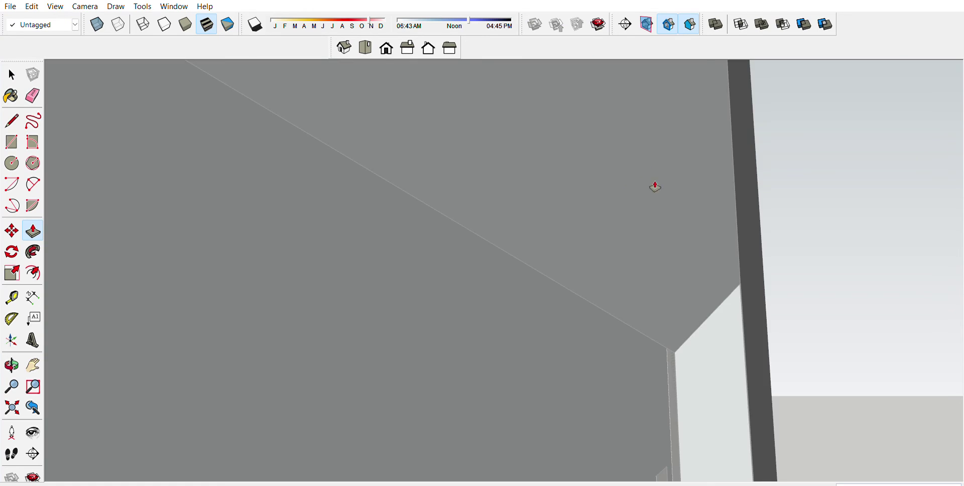
scroll(651, 188, up, 2)
scroll(650, 201, up, 1)
scroll(649, 203, down, 2)
scroll(602, 229, down, 3)
mouse_move(291, 456)
shift+middle_down()
mouse_move(549, 306)
mouse_move(505, 367)
shift+middle_up()
scroll(638, 213, up, 1)
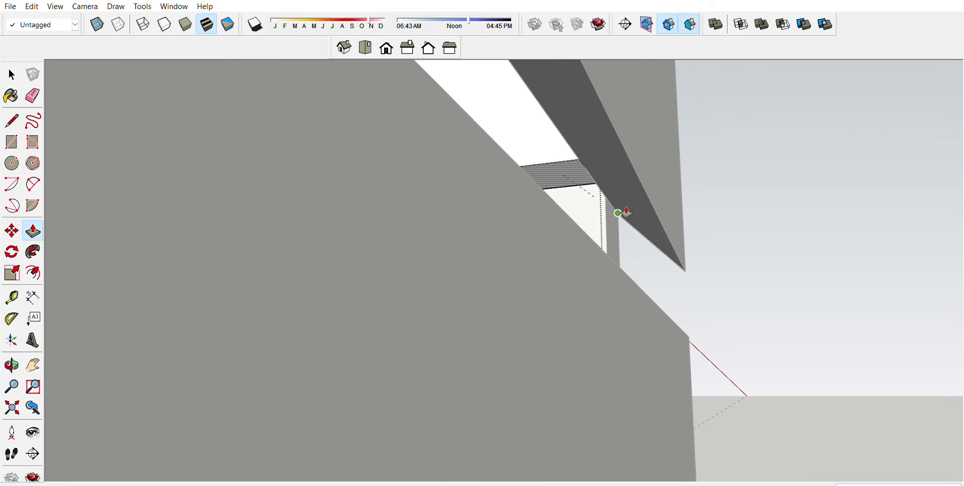
scroll(625, 211, up, 3)
Copy the board's top edge just below it and Push/Pull the resulting narrow strip face
key(space)
click(552, 165)
key(m)
click(588, 162)
key(ctrl)
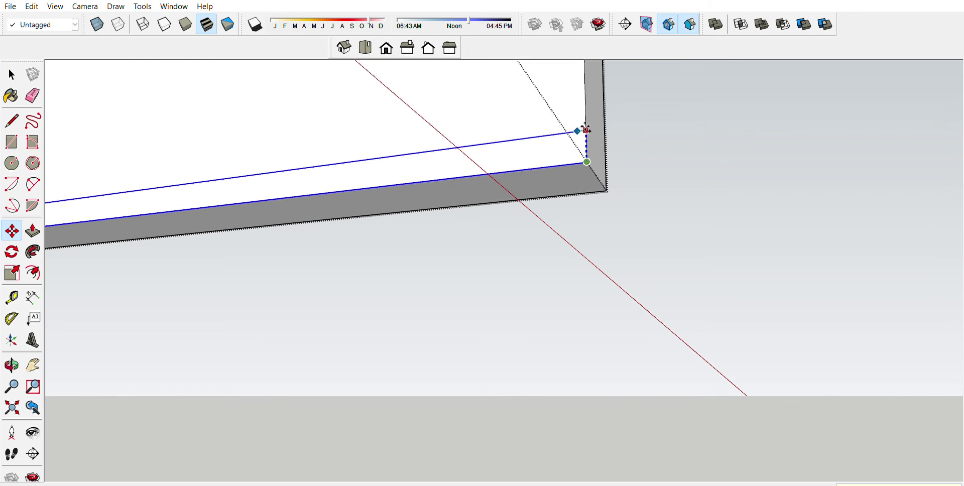
click(587, 129)
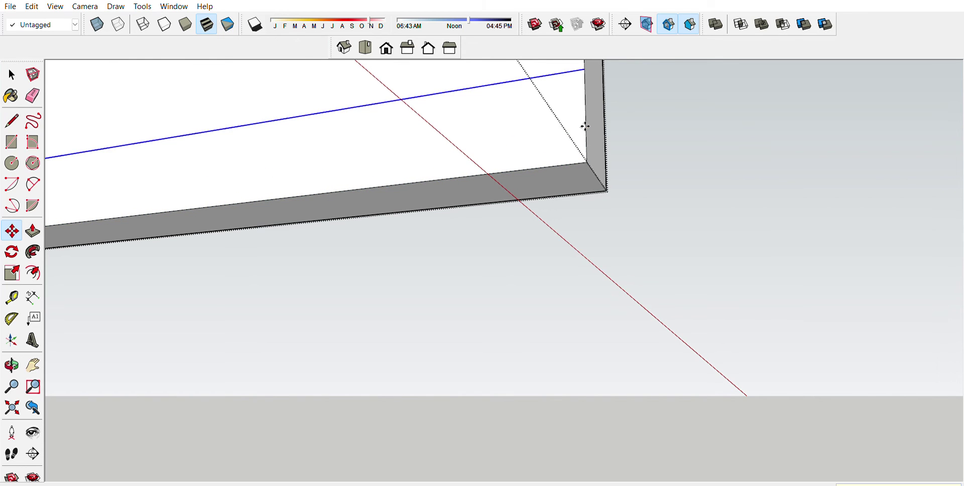
key(space)
click(578, 122)
key(p)
mouse_move(554, 143)
middle_down()
mouse_move(553, 241)
mouse_move(496, 223)
mouse_move(300, 73)
mouse_move(478, 228)
mouse_move(504, 181)
mouse_move(460, 161)
mouse_move(487, 172)
mouse_move(421, 223)
middle_up()
key(space)
drag(420, 259, 447, 236)
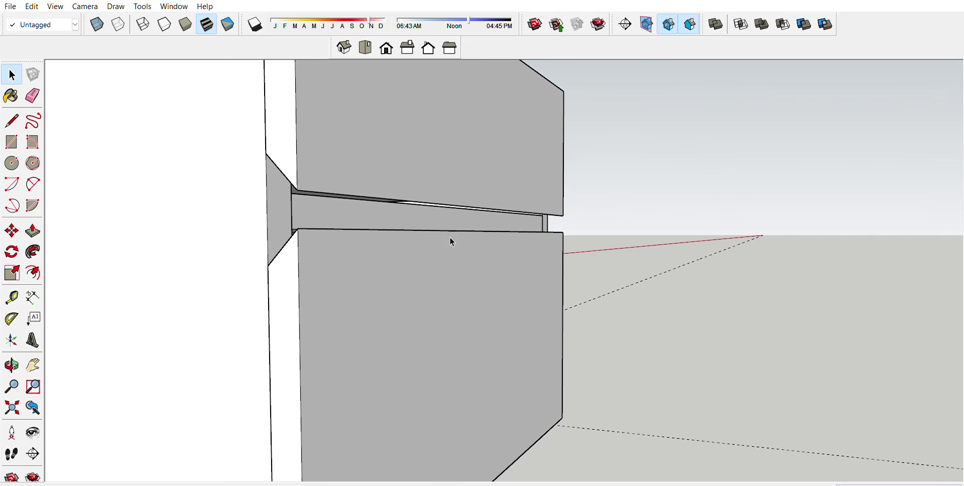
Paint both drawer fronts, the middle band and the left side with Wood Veneer 01
key(b)
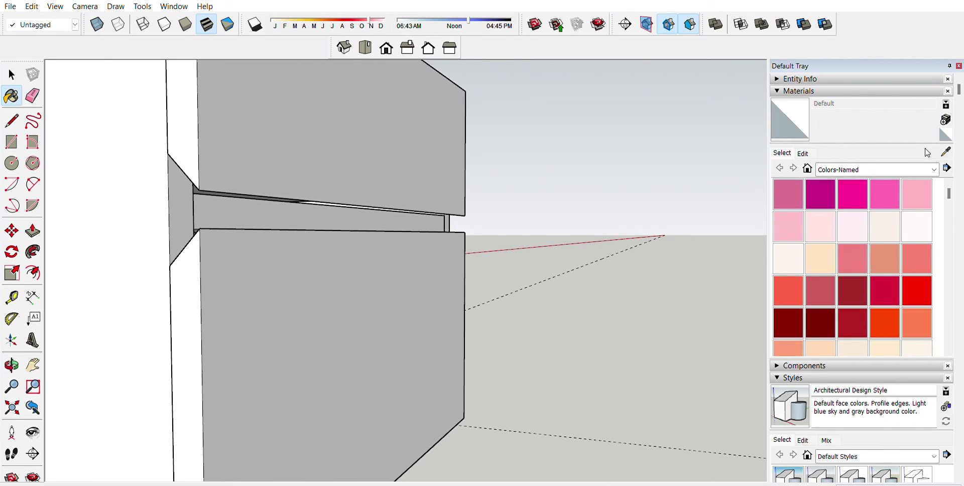
click(936, 166)
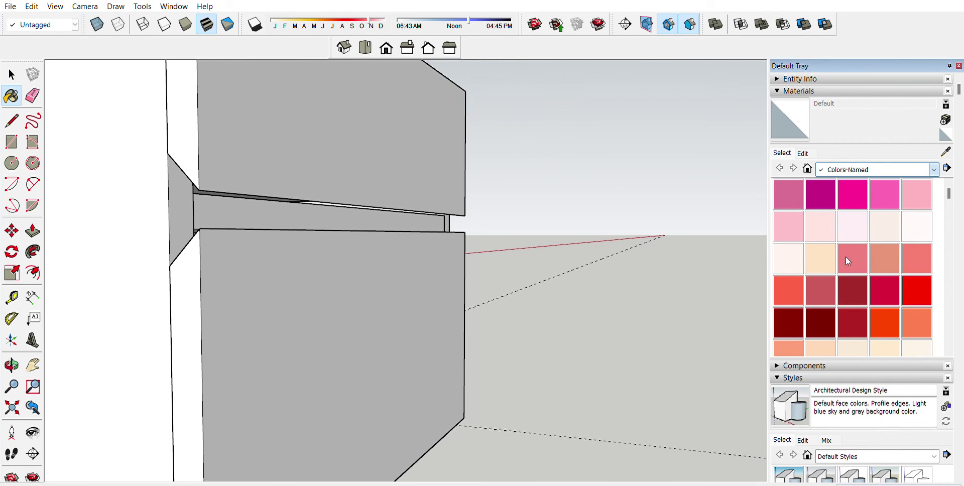
click(850, 329)
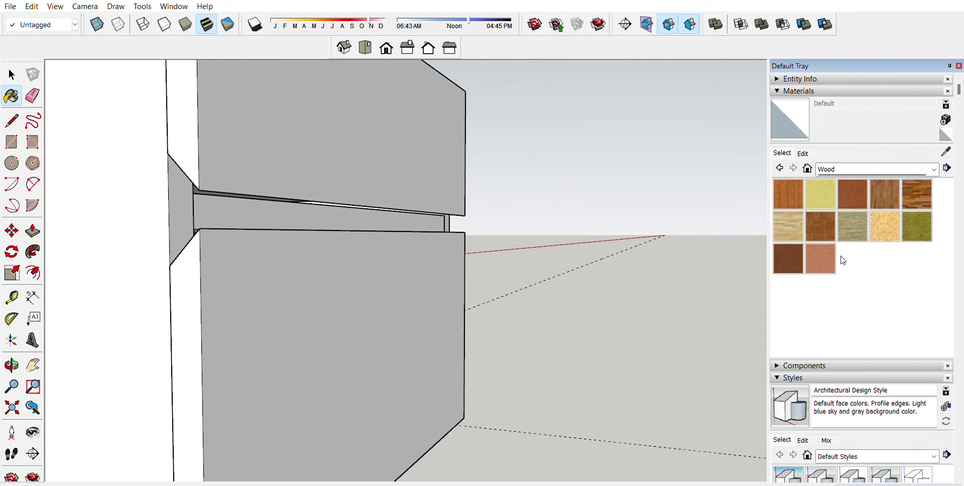
click(788, 257)
click(428, 150)
click(269, 241)
click(269, 219)
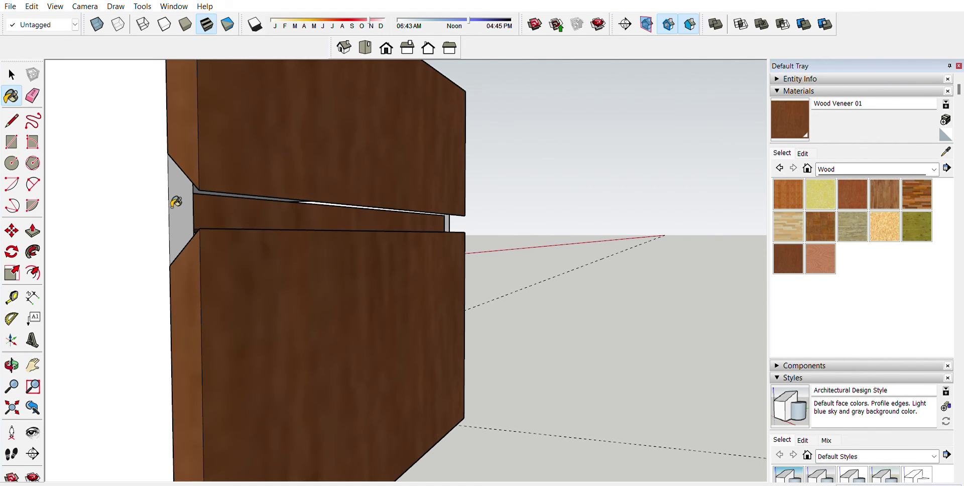
click(177, 200)
Paint the top face, front edge strip and bottom front strip wood, then select the drawer-gap face
scroll(323, 281, down, 5)
mouse_move(323, 281)
middle_down()
mouse_move(248, 125)
mouse_move(256, 196)
middle_up()
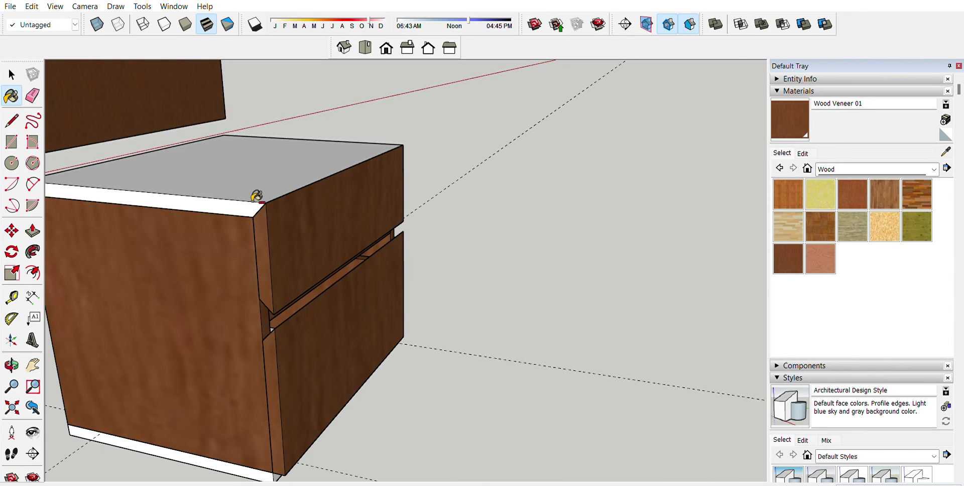
click(256, 198)
click(255, 459)
mouse_move(256, 458)
middle_down()
mouse_move(180, 356)
mouse_move(241, 357)
mouse_move(210, 332)
mouse_move(227, 281)
middle_up()
scroll(228, 281, up, 3)
scroll(228, 293, up, 2)
click(228, 289)
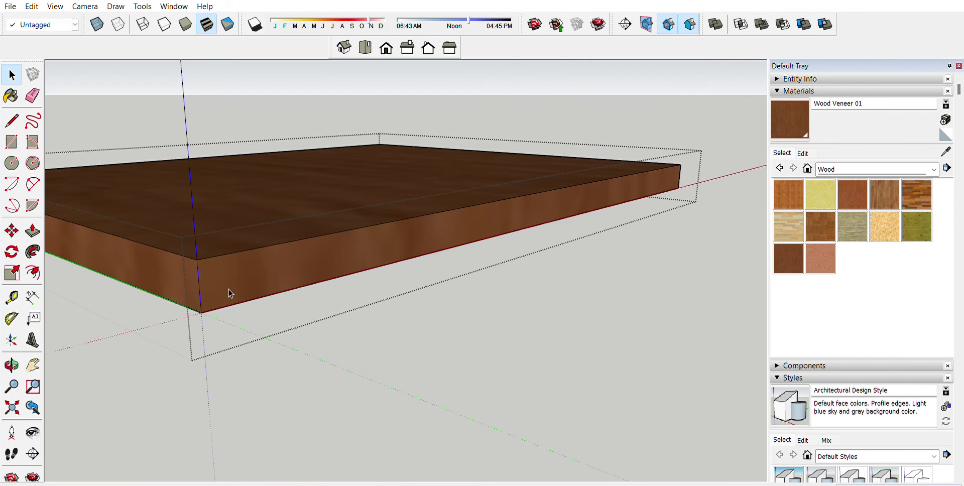
Select the top slab and Ctrl+Move an offset copy of its front edge
triple_click(230, 261)
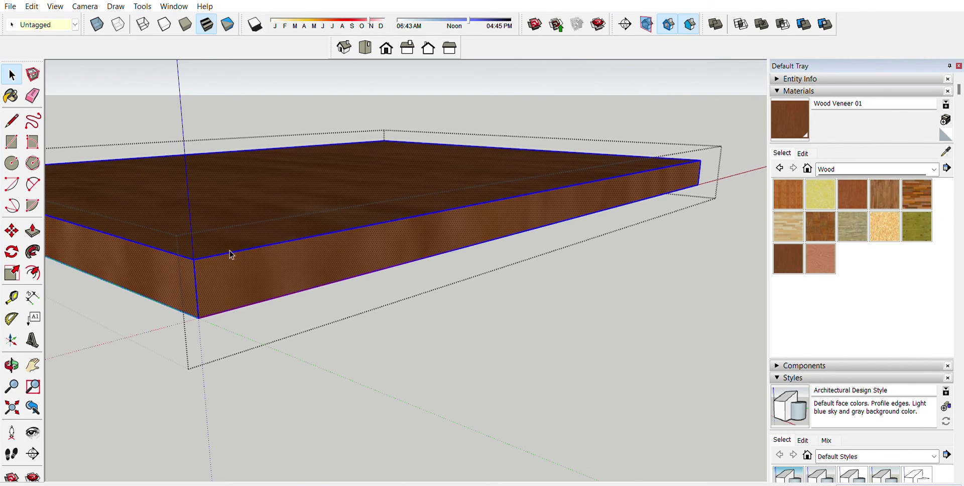
key(m)
click(228, 252)
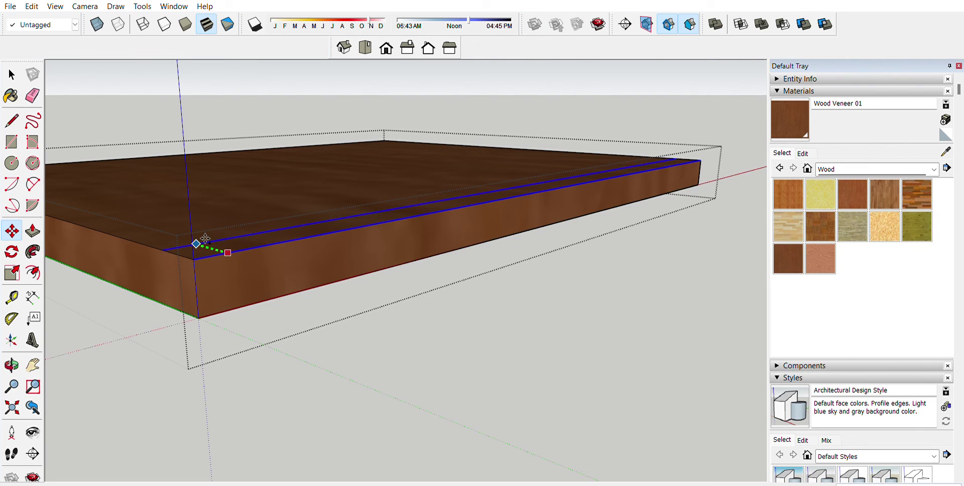
click(204, 238)
key(p)
mouse_move(211, 247)
middle_down()
mouse_move(376, 62)
mouse_move(237, 188)
mouse_move(205, 178)
middle_up()
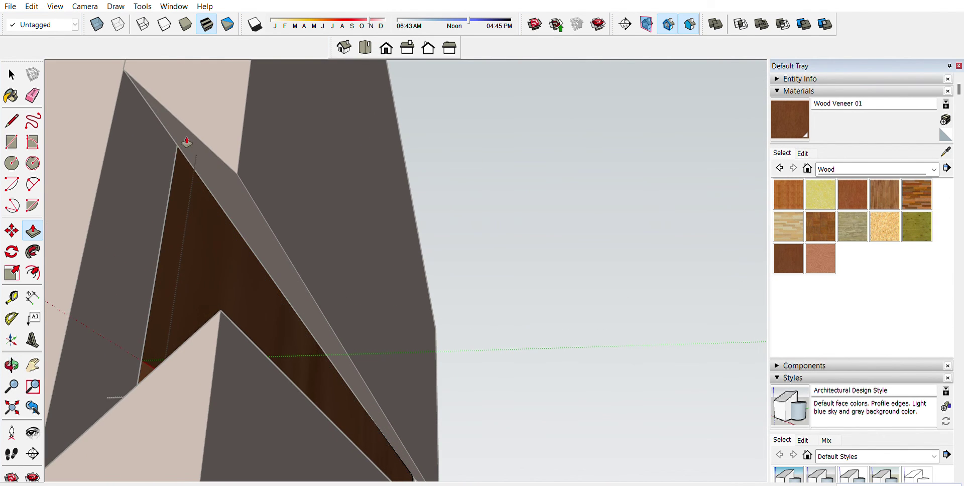
scroll(183, 142, down, 5)
scroll(213, 211, down, 1)
key(space)
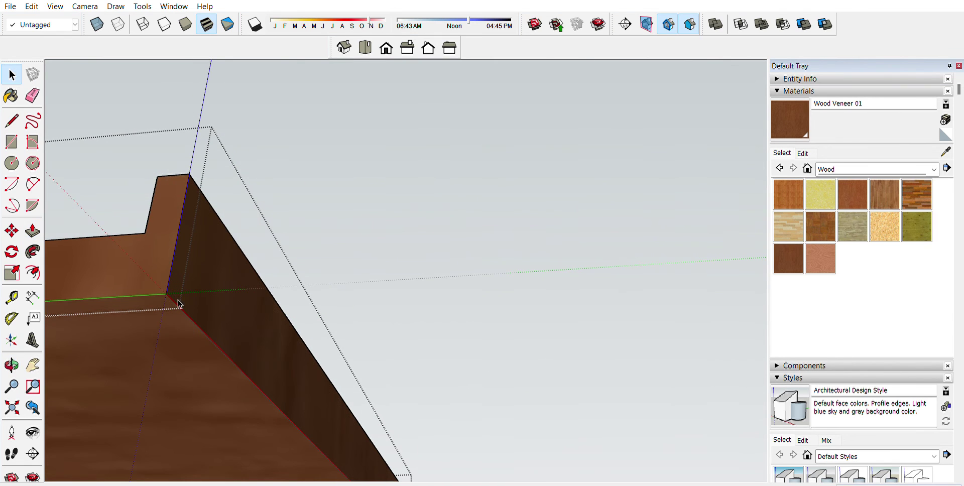
Move the edge from its corner endpoint to form the bevel, then orbit around the cabinet
key(m)
click(166, 293)
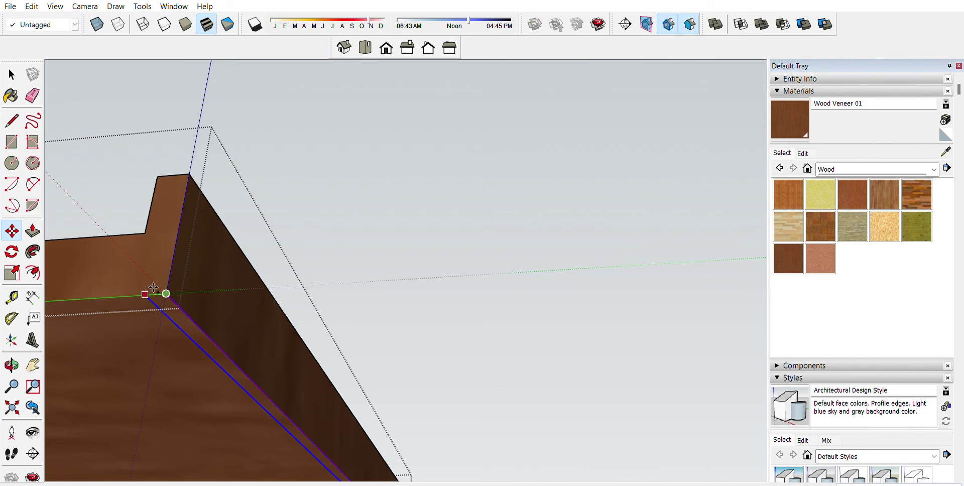
click(148, 228)
key(space)
key(p)
mouse_move(178, 316)
middle_down()
mouse_move(301, 385)
mouse_move(254, 393)
mouse_move(488, 365)
mouse_move(448, 400)
mouse_move(379, 359)
mouse_move(360, 321)
mouse_move(372, 319)
middle_up()
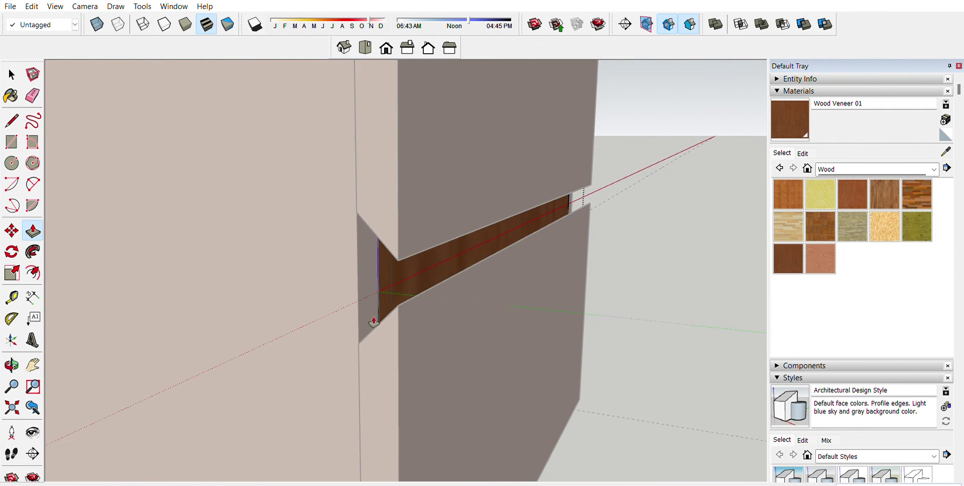
scroll(371, 318, down, 5)
key(space)
middle_drag(400, 276, 280, 334)
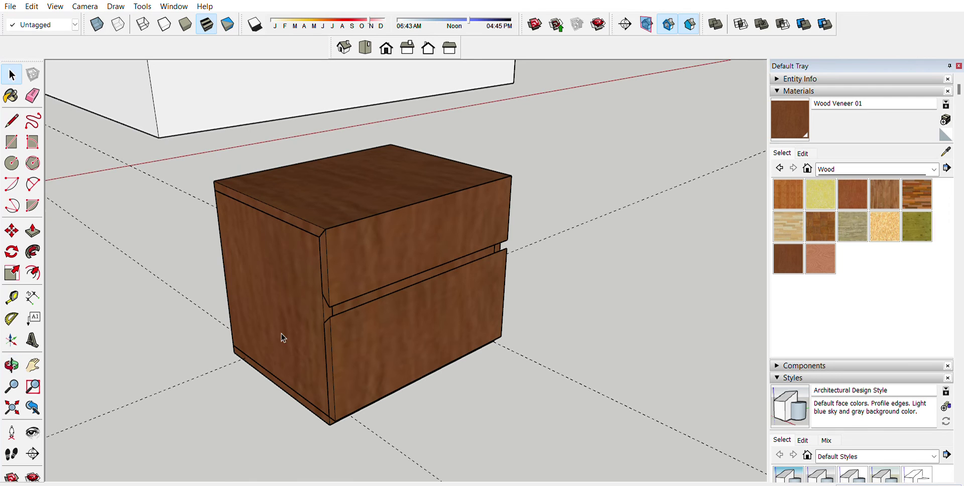
Start moving the bottom and top drawers out, cancelling each so both stay closed
key(space)
click(366, 318)
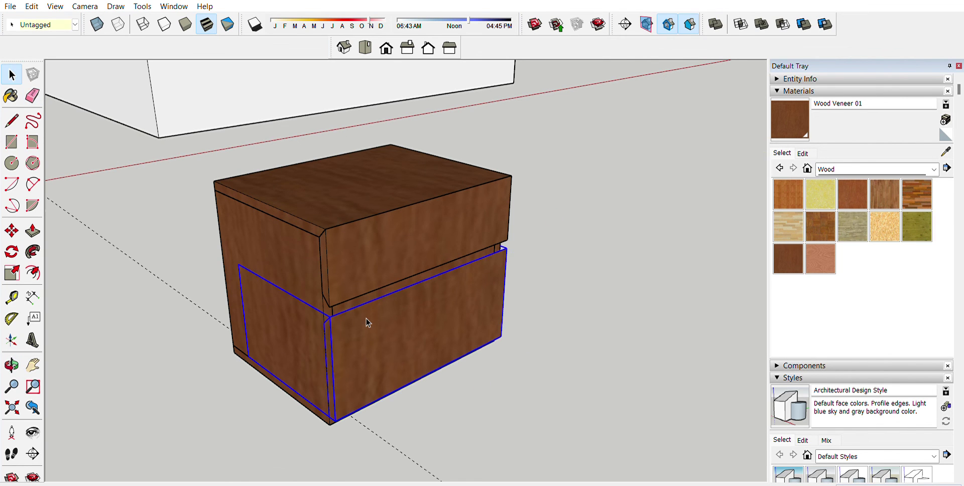
key(m)
click(366, 318)
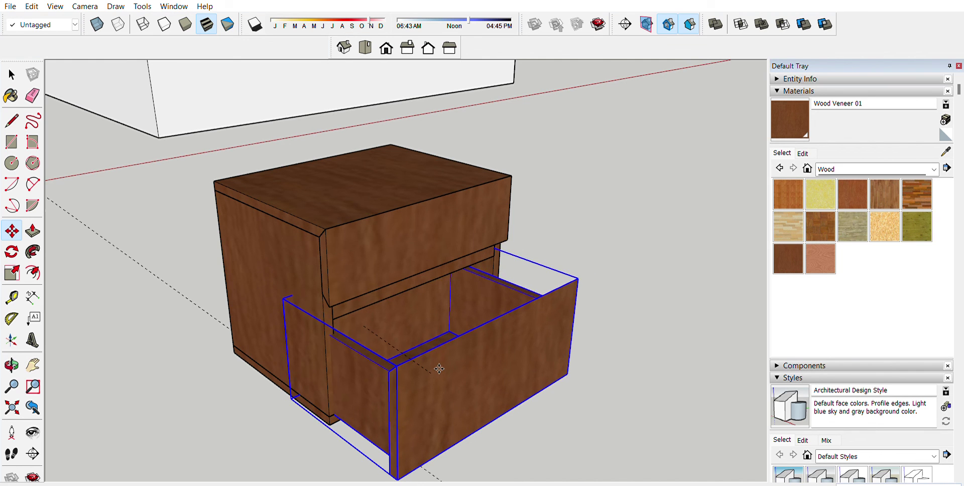
key(Escape)
click(395, 244)
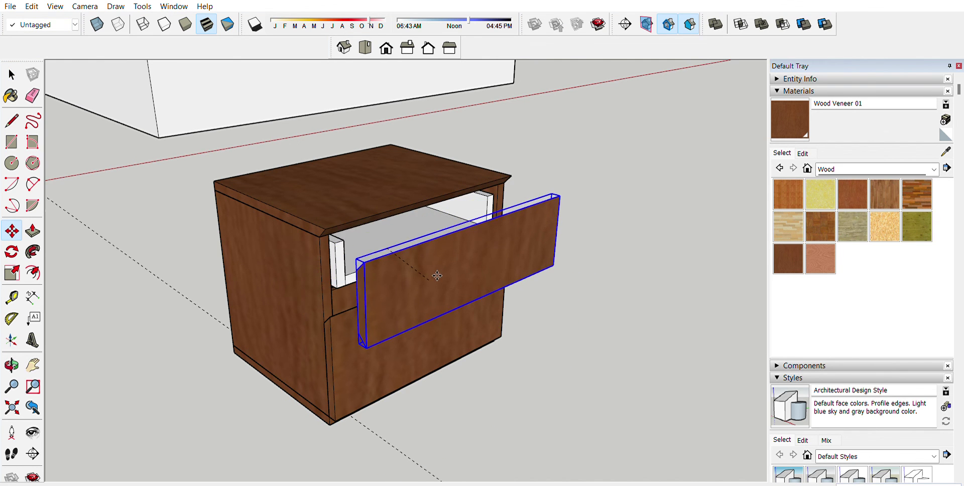
key(Escape)
Orbit to a low angle and open the top drawer group for editing
mouse_move(361, 246)
middle_down()
mouse_move(353, 59)
mouse_move(344, 198)
middle_up()
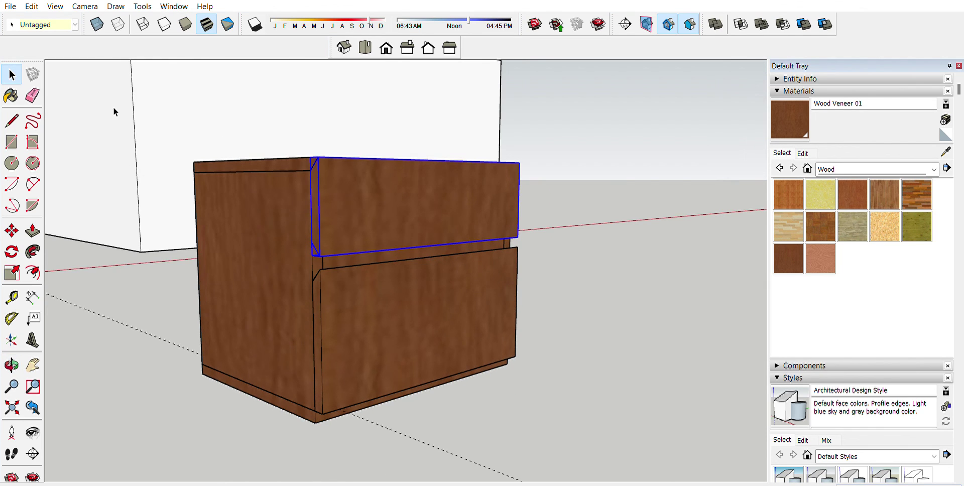
scroll(316, 271, up, 3)
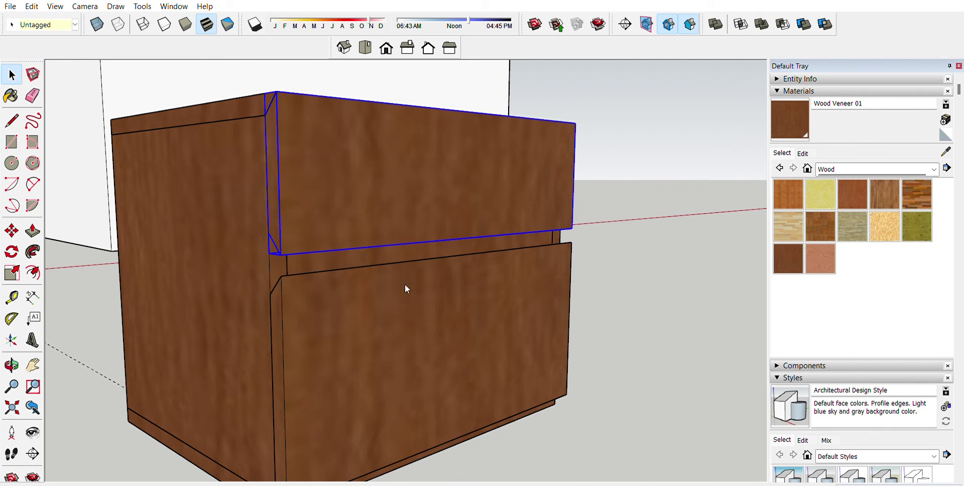
double_click(365, 204)
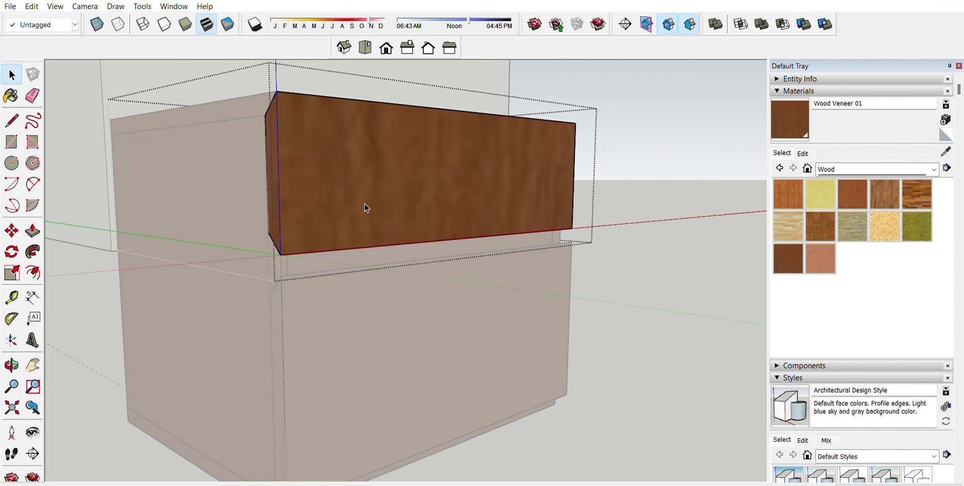
Paint the top drawer's bare side face with Wood Veneer 01 and close the drawer group
middle_drag(364, 204, 222, 120)
click(222, 121)
key(b)
click(222, 122)
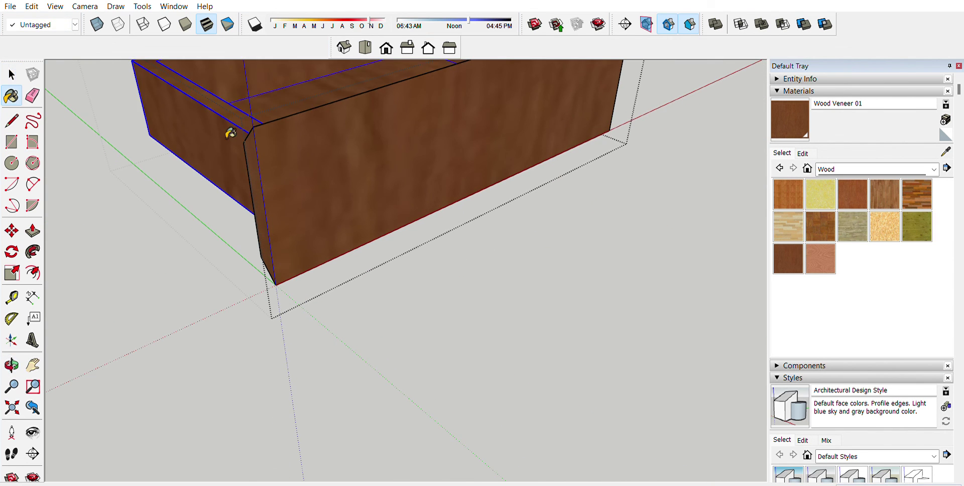
key(space)
key(Escape)
Move the top and bottom drawers out along green so both stand pulled open
key(m)
click(316, 204)
click(347, 201)
key(space)
click(361, 333)
key(m)
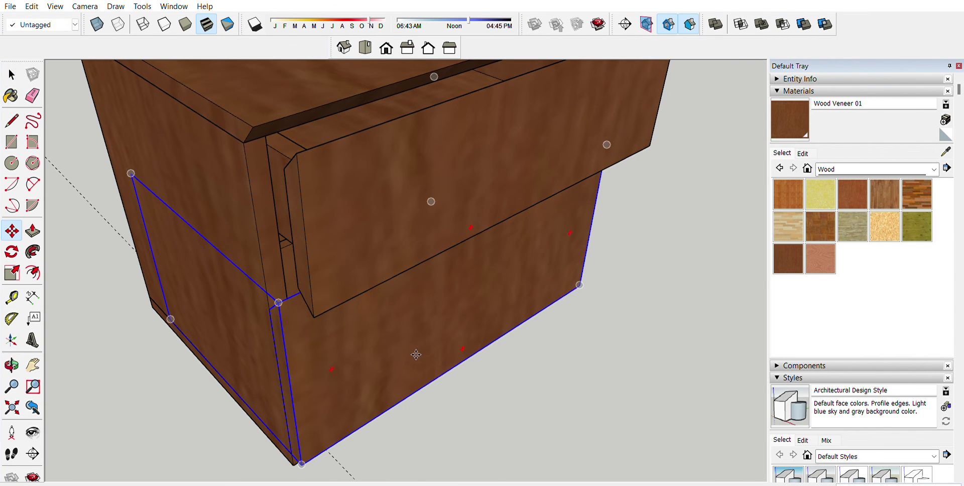
click(361, 334)
click(452, 395)
key(space)
Clear the selection and orbit around the cabinet to inspect the open drawers
scroll(452, 395, down, 5)
middle_drag(452, 395, 510, 394)
click(510, 394)
middle_drag(563, 204, 447, 266)
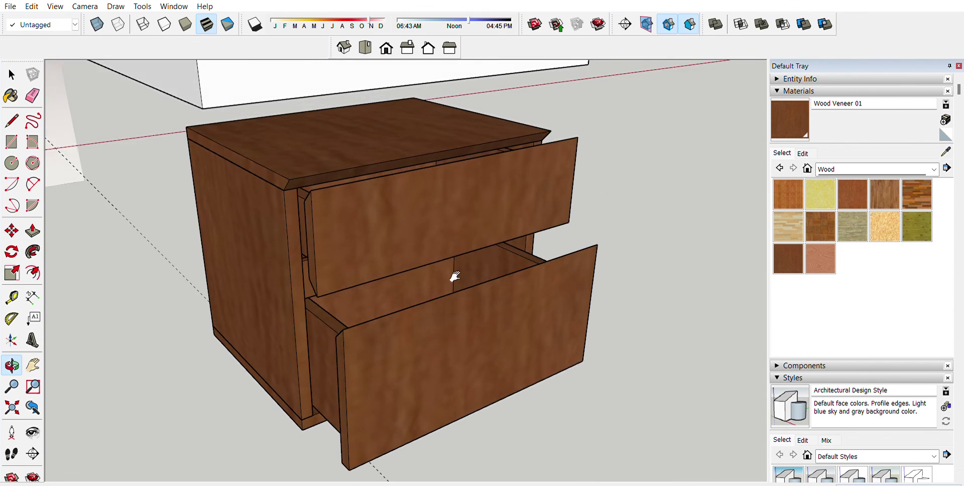
scroll(447, 266, up, 3)
mouse_move(566, 281)
middle_down()
mouse_move(452, 276)
mouse_move(479, 284)
mouse_move(461, 219)
mouse_move(455, 311)
middle_up()
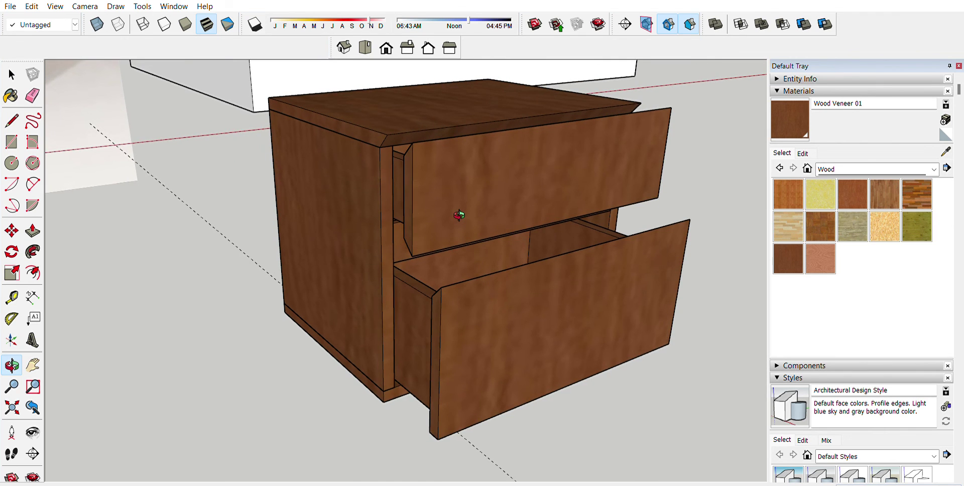
scroll(453, 385, up, 3)
scroll(452, 385, up, 3)
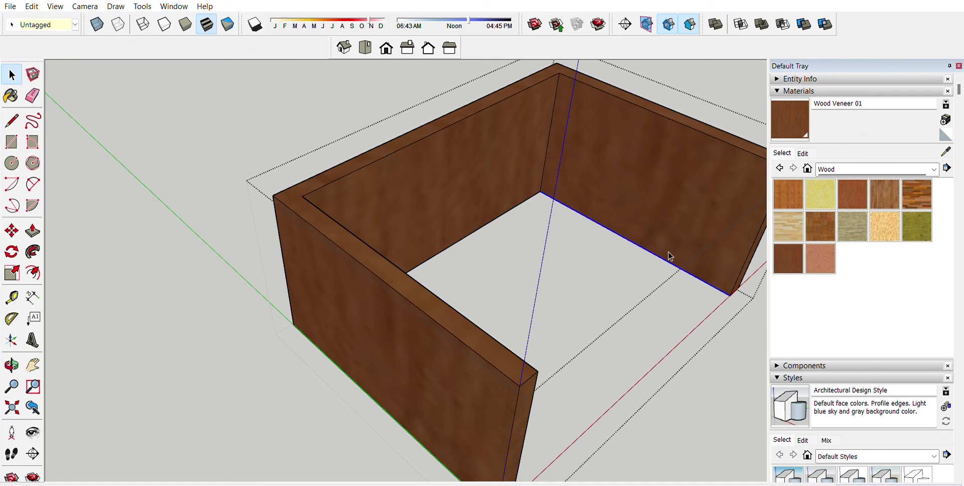
Try Move and Push/Pull on the drawer box's bottom edge, then orbit and zoom around it
key(m)
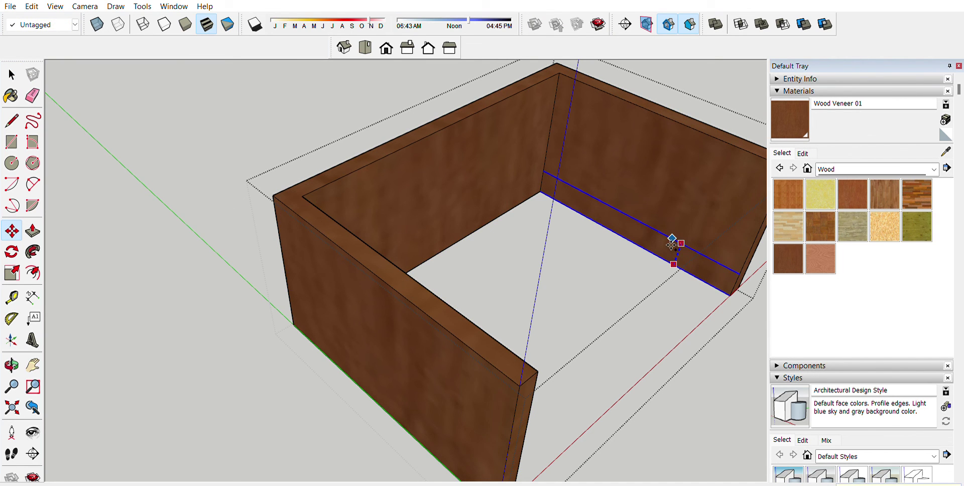
key(space)
scroll(695, 266, up, 5)
key(p)
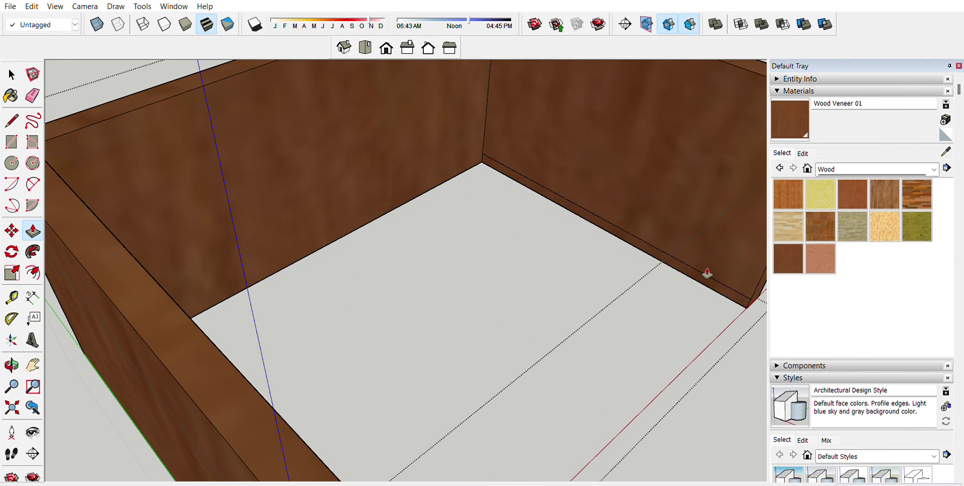
scroll(425, 278, down, 8)
middle_drag(467, 419, 415, 409)
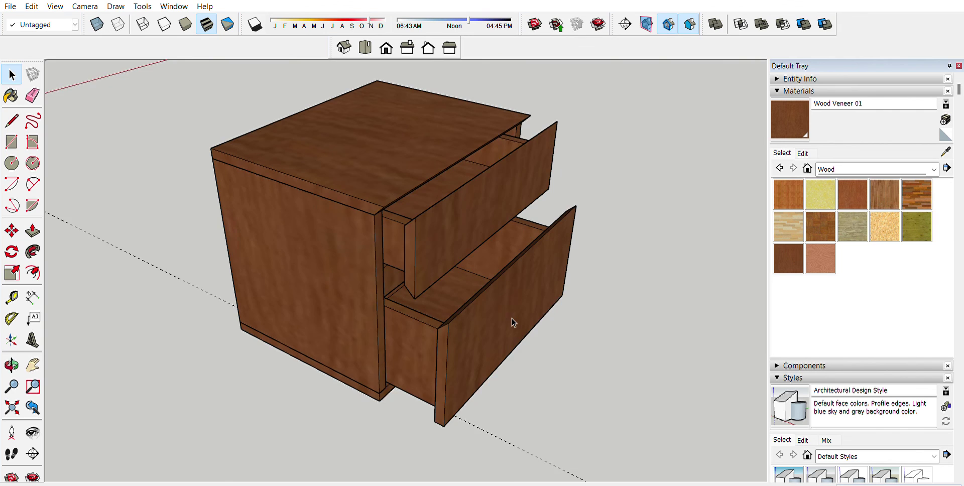
scroll(401, 231, up, 2)
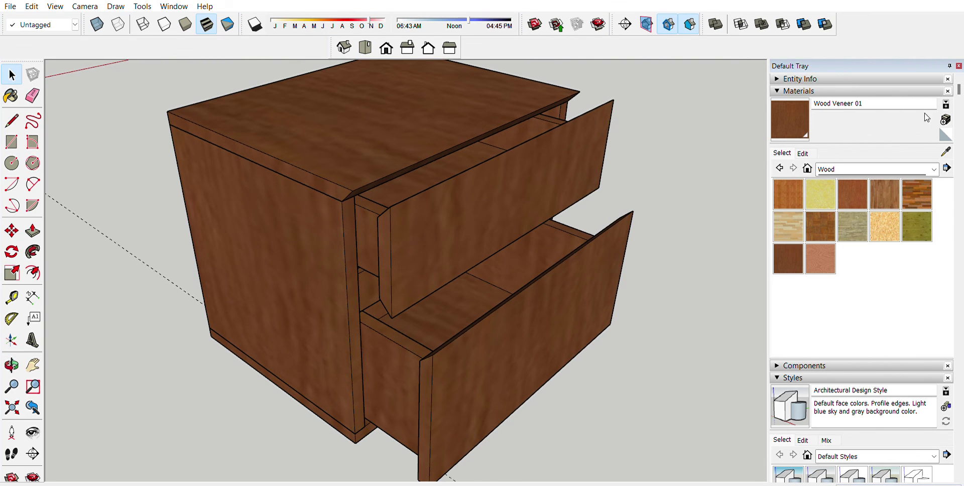